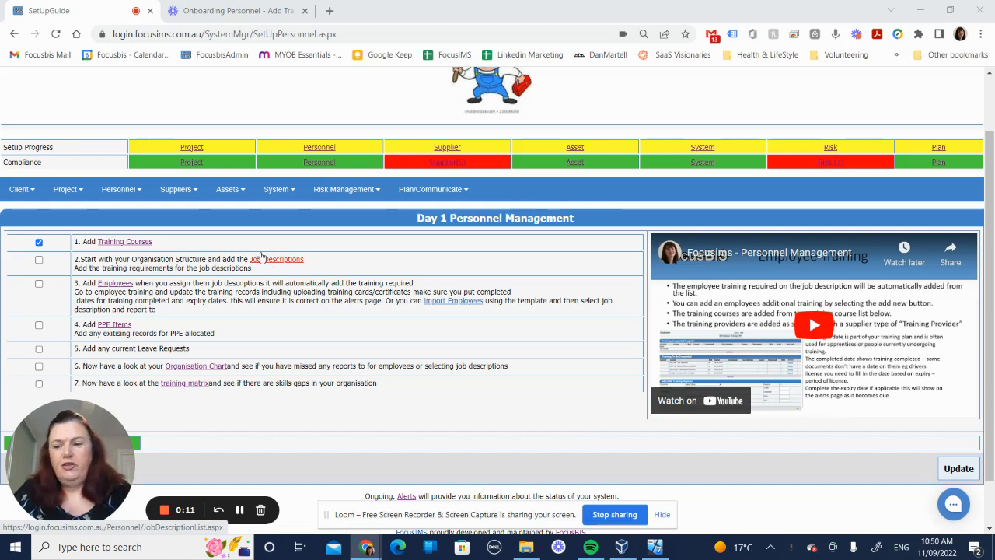
# Open the job descriptions list from item 2 of the Day 1 Personnel Management setup guide
pyautogui.click(124, 189)
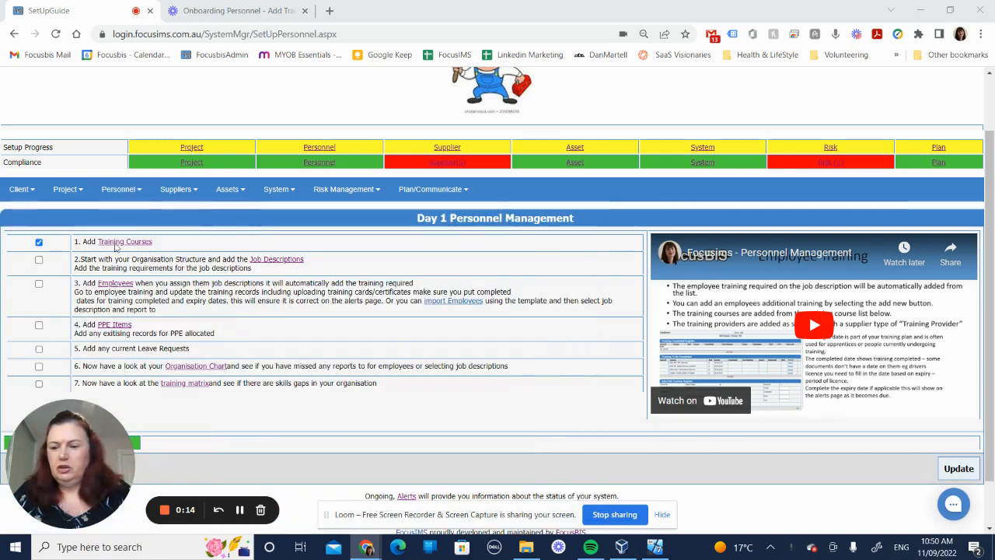
pyautogui.moveTo(129, 193)
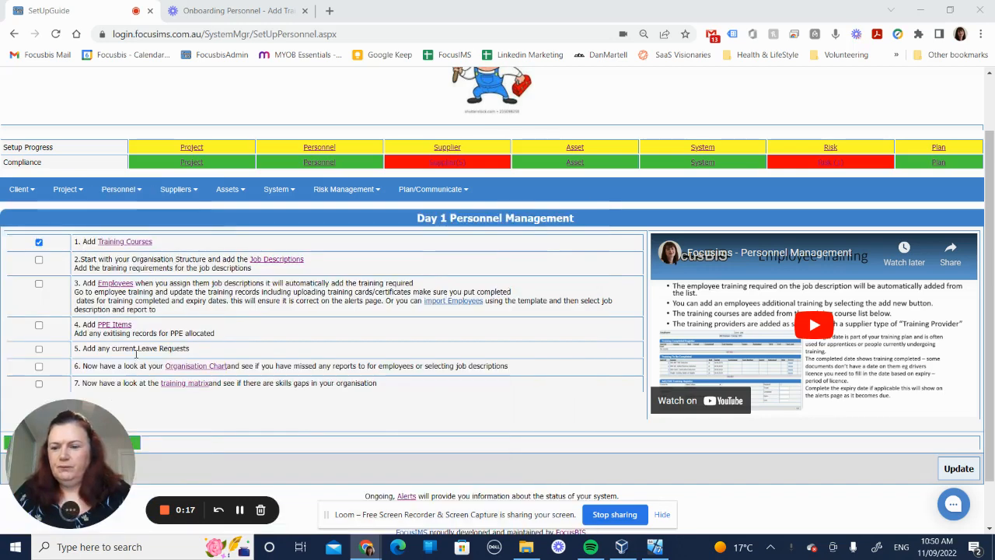
pyautogui.click(277, 263)
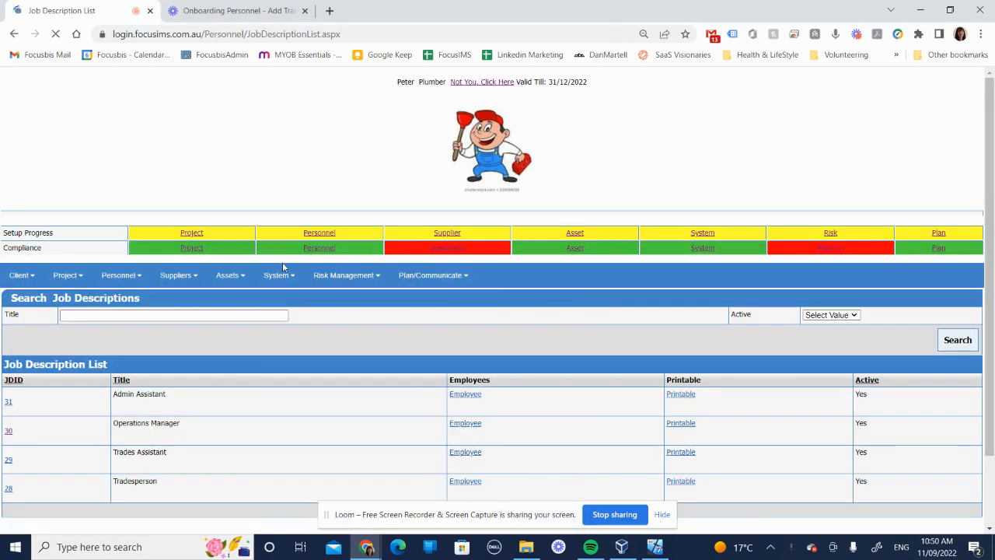
pyautogui.moveTo(279, 275)
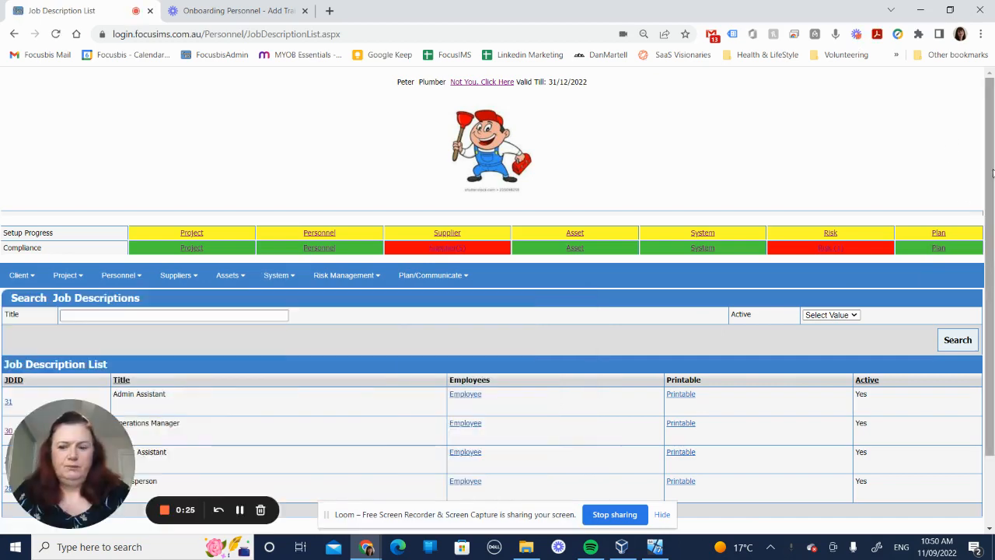
pyautogui.scroll(-2, 981, 174)
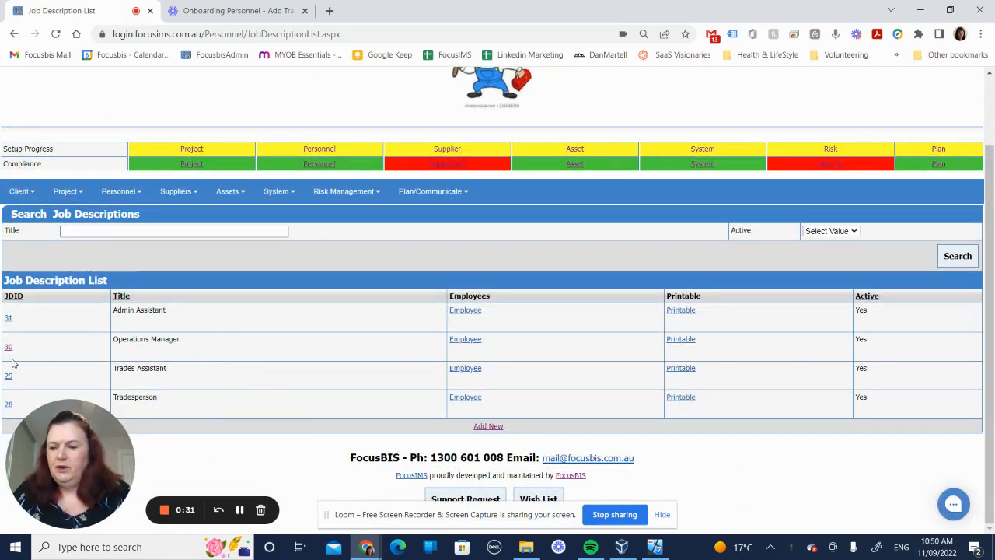
# Start a new job description and give it the title "HSEQ Manager"
pyautogui.click(488, 426)
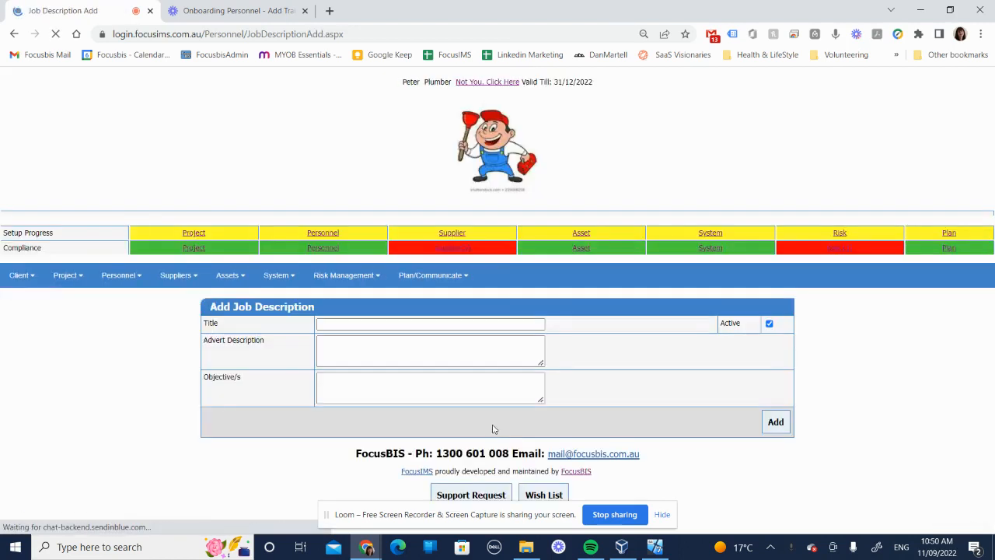
pyautogui.click(391, 325)
pyautogui.write('HSEQ Manager')
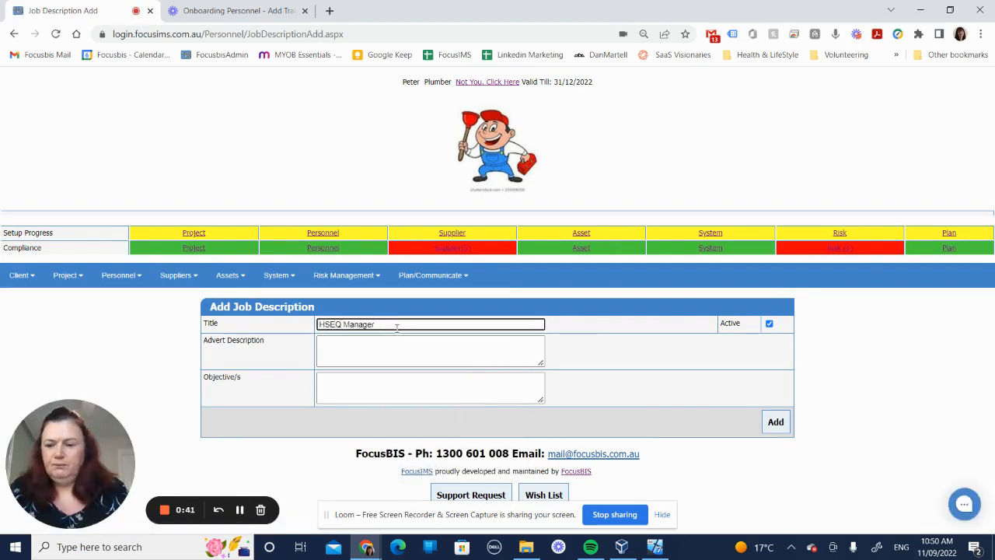
# Enter the advert description "Responsible for everything in relation to quality, safety and environmental including maintaining certification"
pyautogui.click(364, 349)
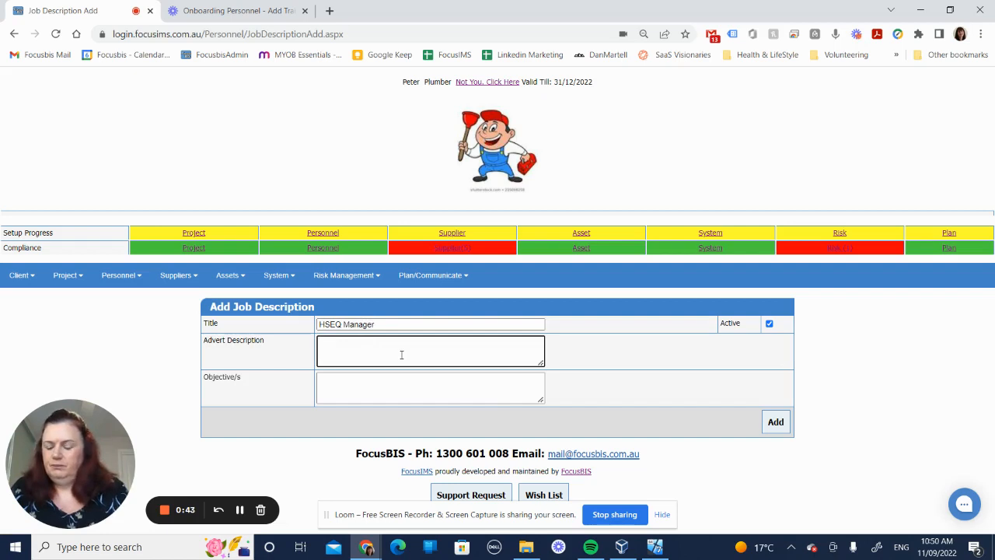
pyautogui.write('Responsible')
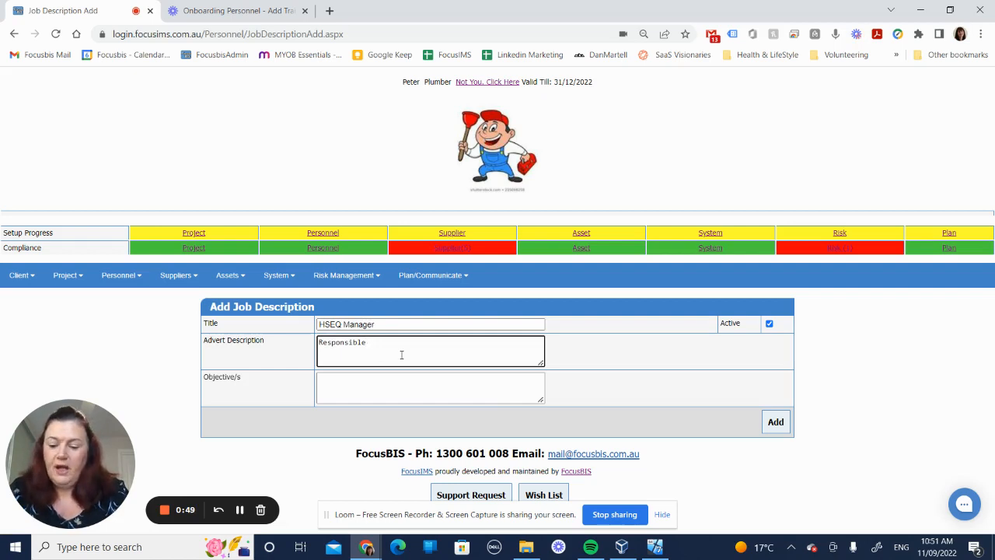
pyautogui.write('for')
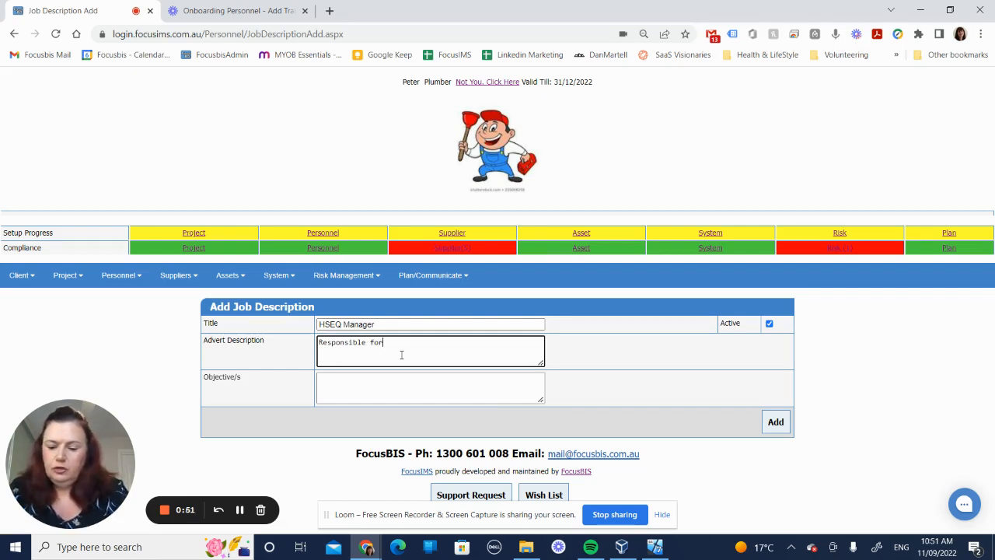
pyautogui.write(' everyt')
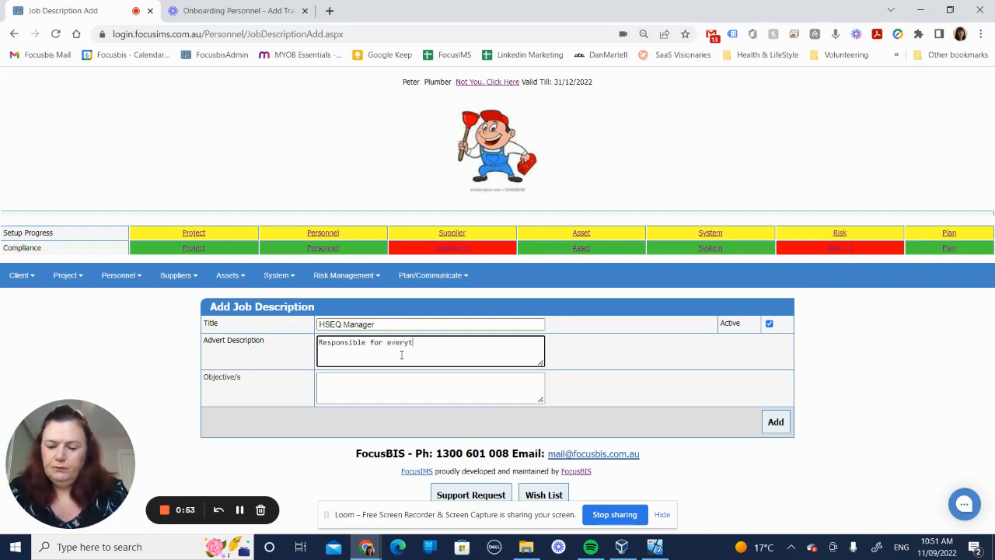
pyautogui.write('hing in re')
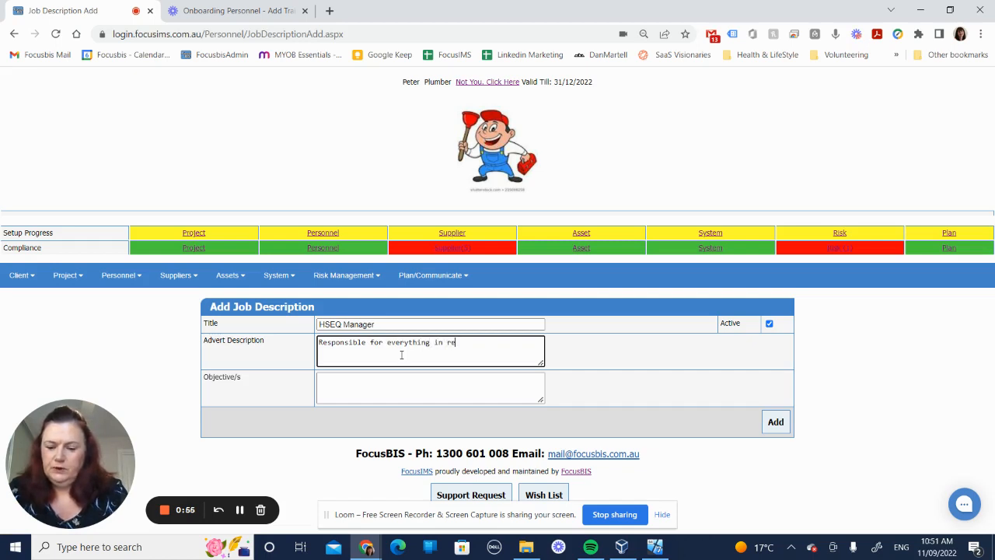
pyautogui.write('lation')
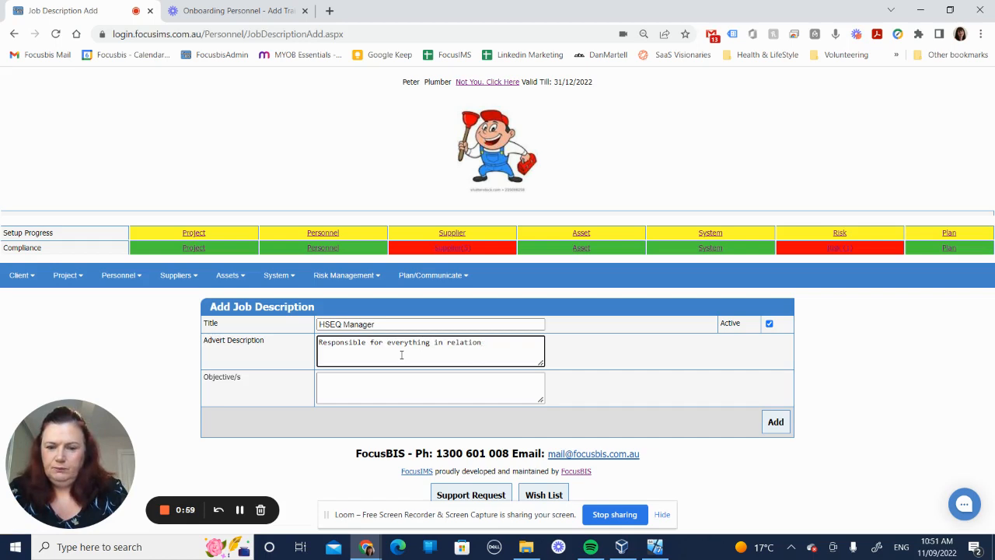
pyautogui.write('sto qual')
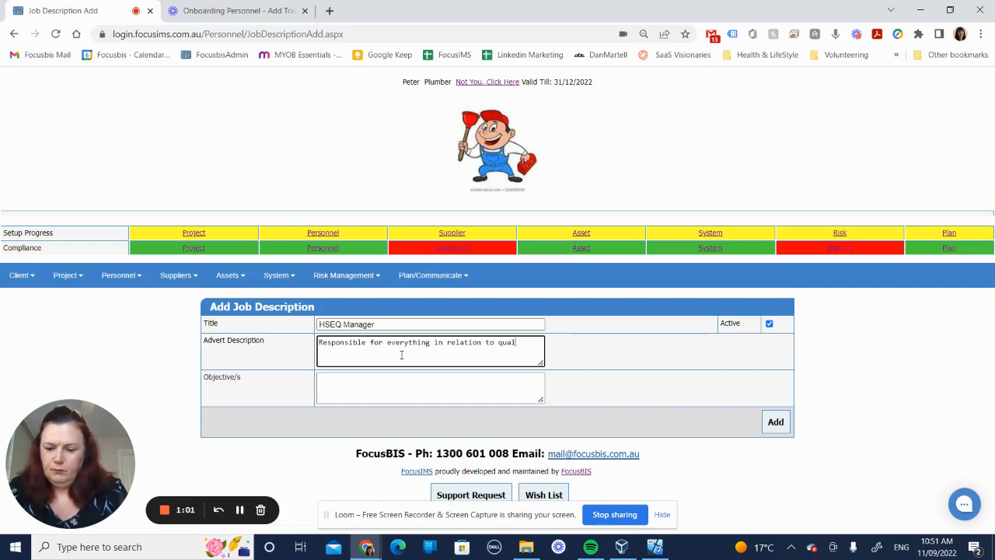
pyautogui.write('i')
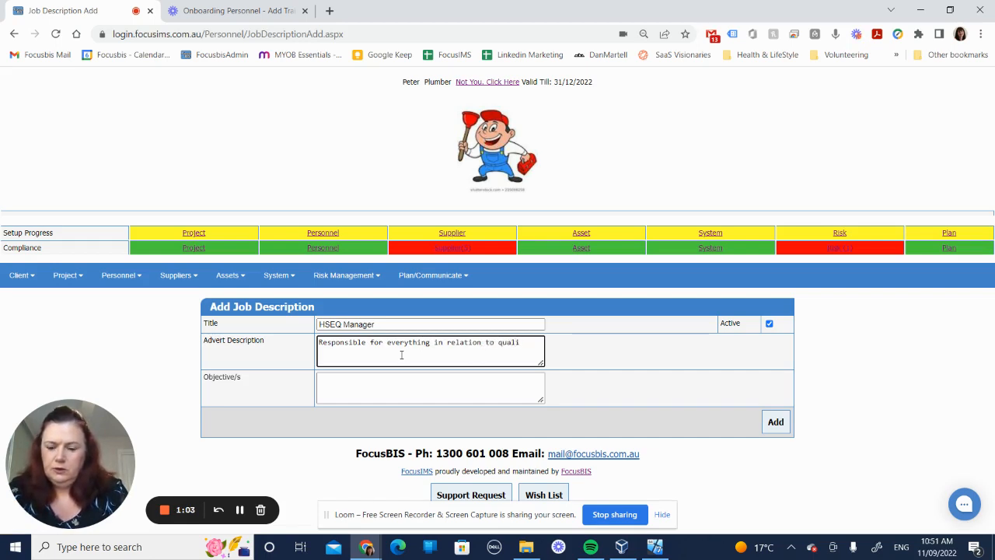
pyautogui.write('ty, safety an')
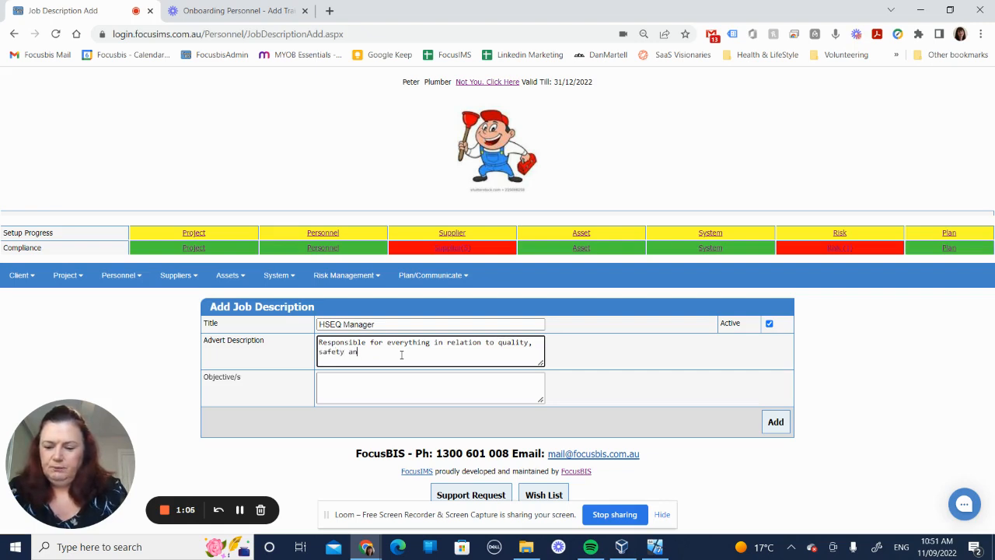
pyautogui.write('d environmental i')
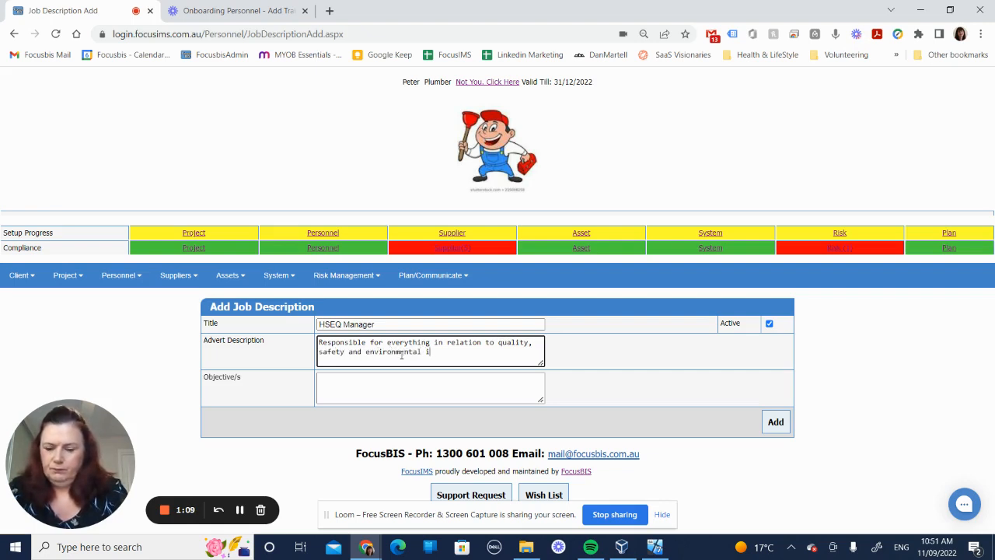
pyautogui.write('ncludi')
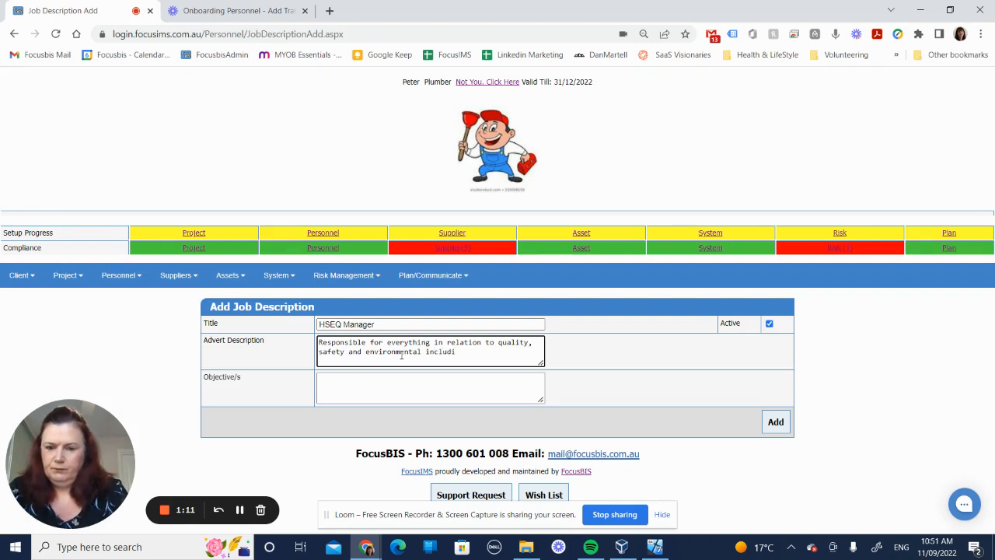
pyautogui.write('ng main')
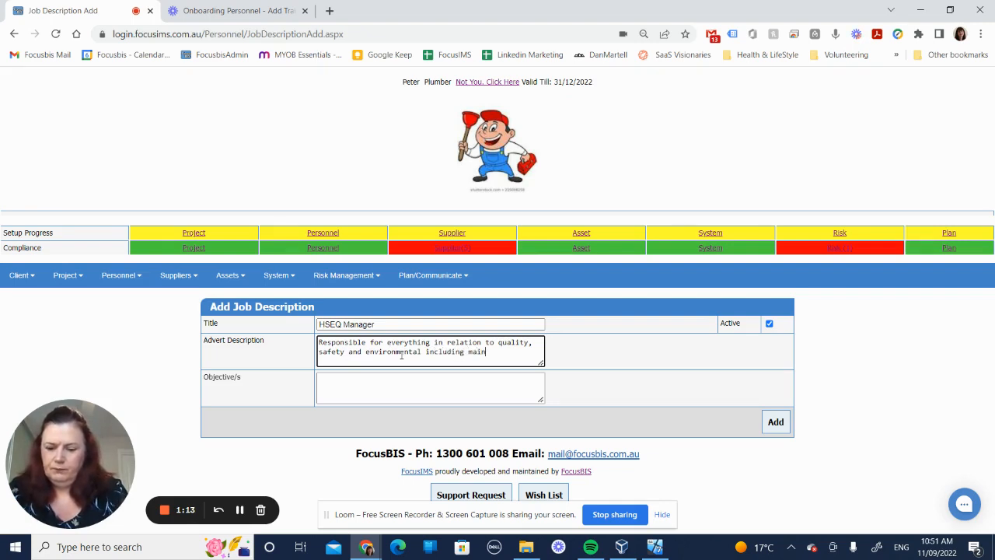
pyautogui.write('taining ce')
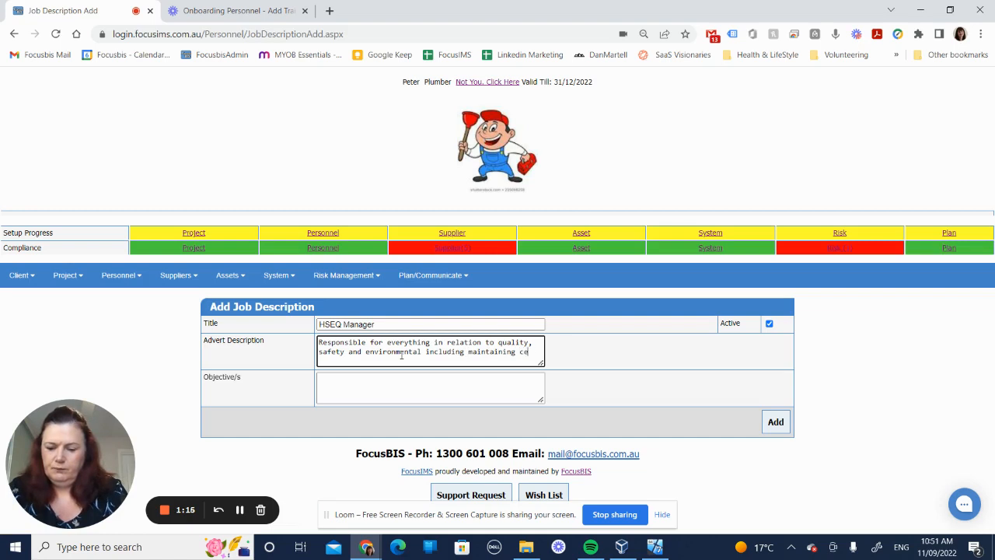
pyautogui.write('rtification')
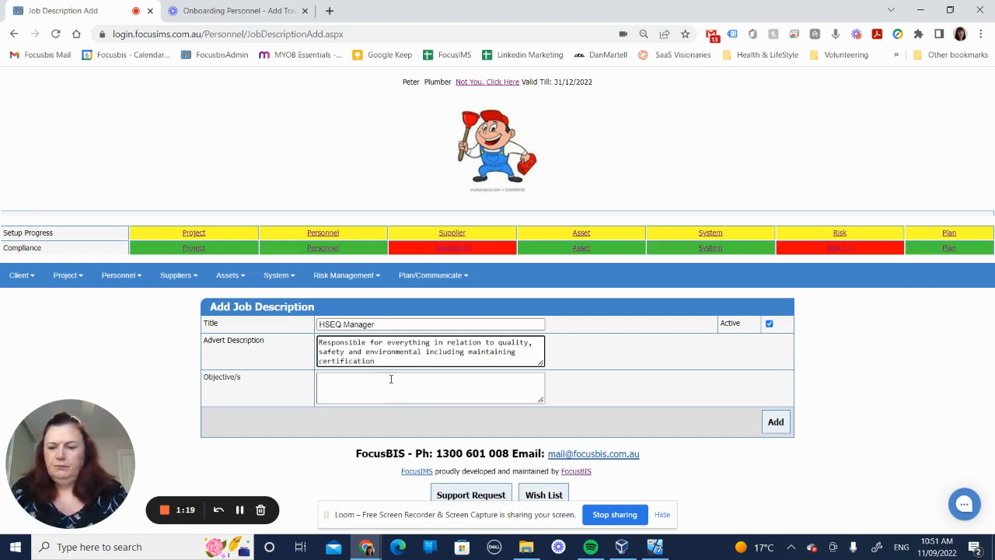
# Enter the objective "Maintain compliant system (eg No Red Items of the compliance bar)" and add the job description to the list
pyautogui.click(391, 384)
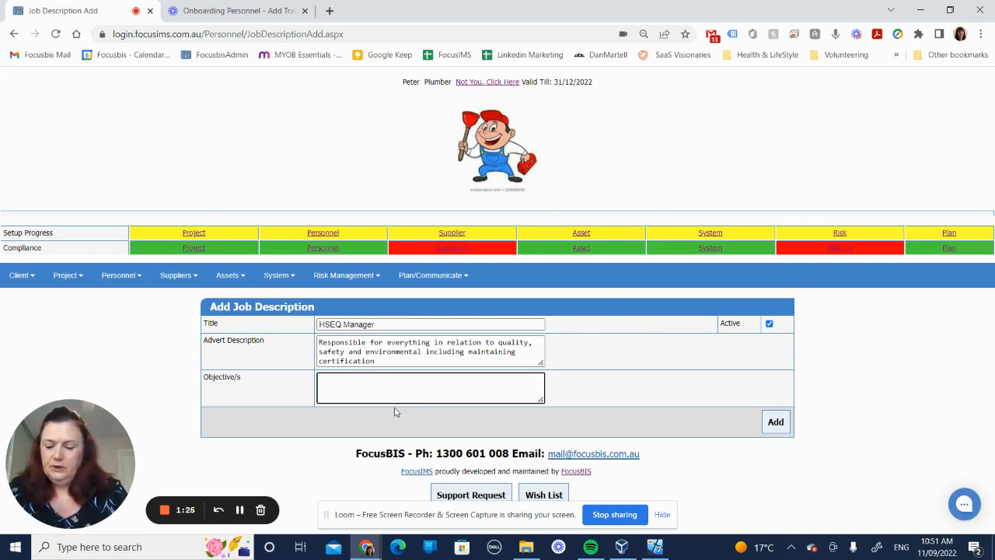
pyautogui.write('Maintai')
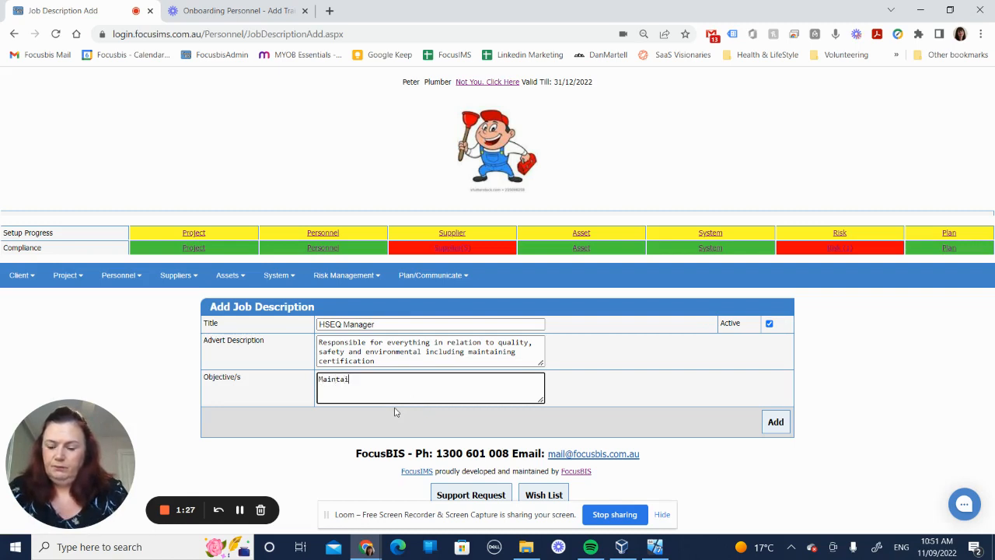
pyautogui.write('n non')
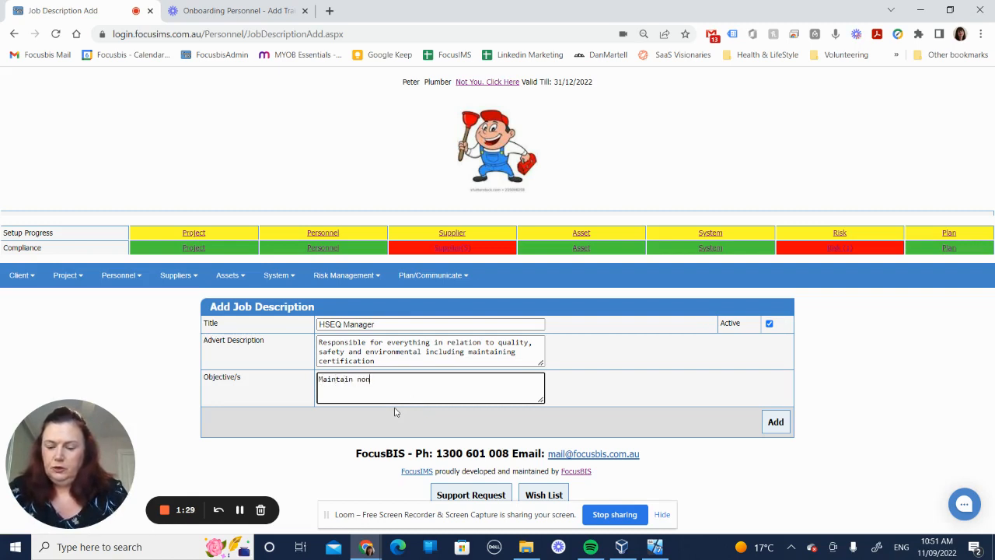
pyautogui.press('BackSpace')
pyautogui.press('BackSpace')
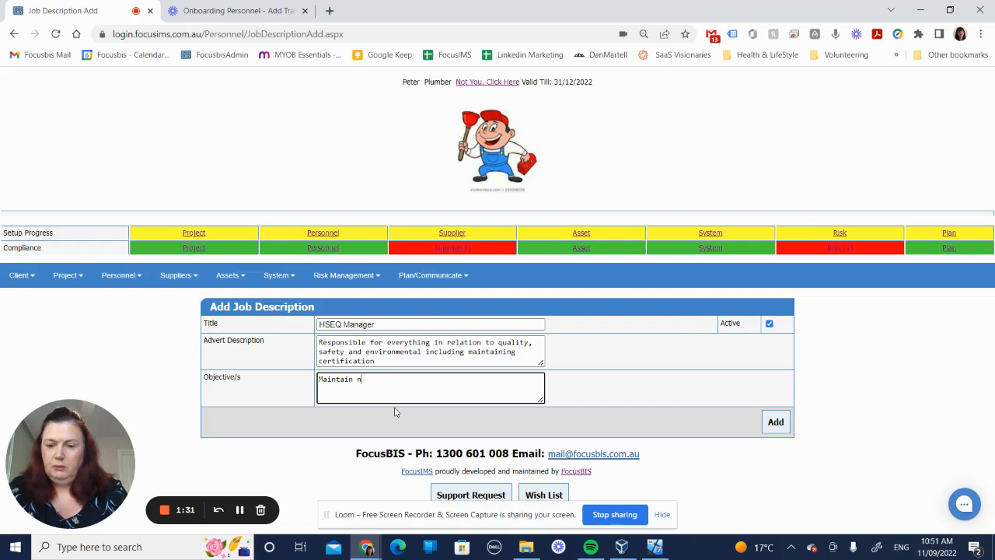
pyautogui.write('omplian')
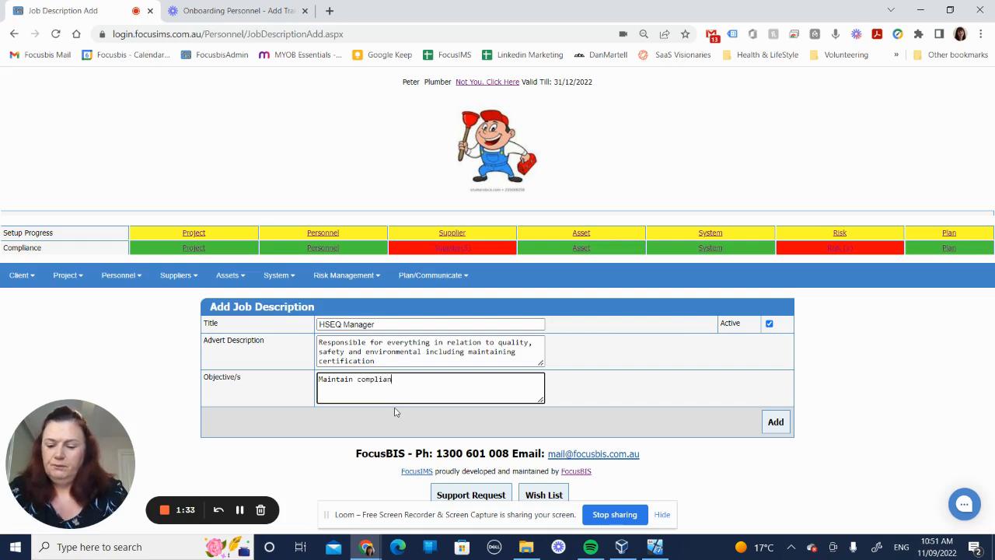
pyautogui.write('t system')
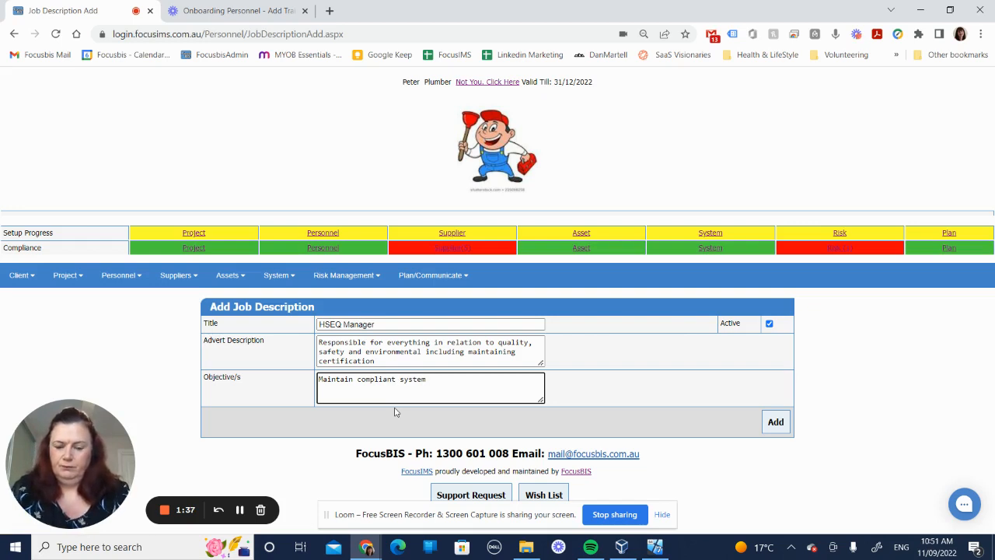
pyautogui.write(' (eg ')
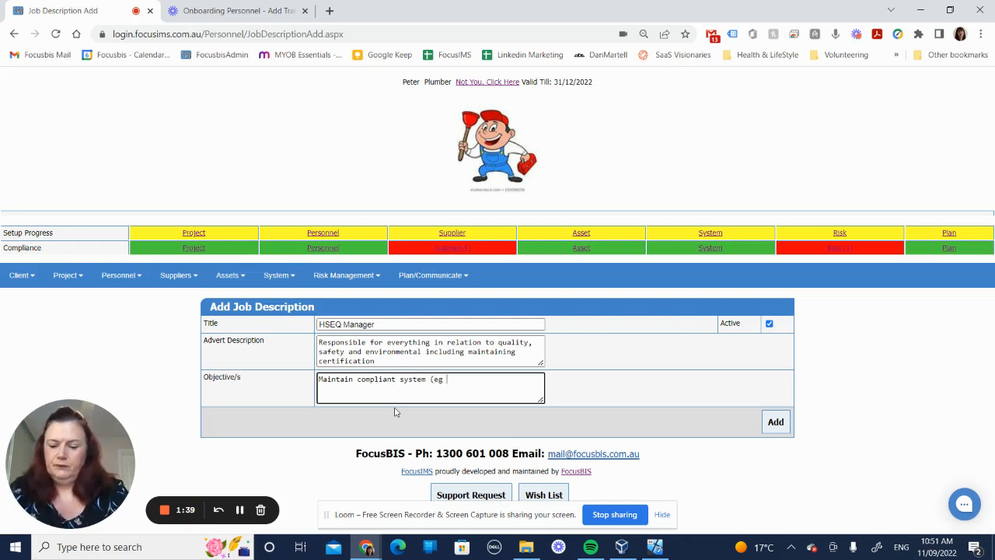
pyautogui.write('No Re')
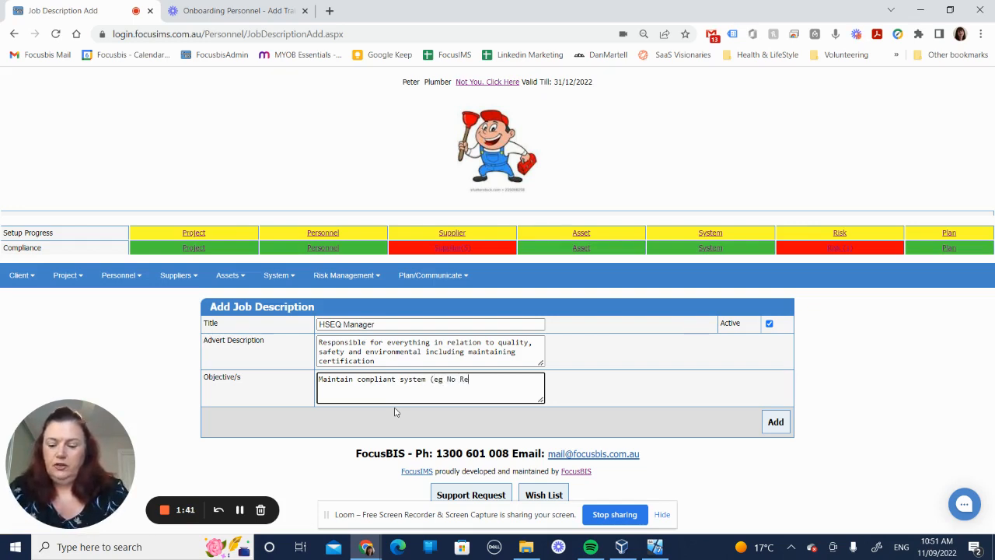
pyautogui.write('d Items o')
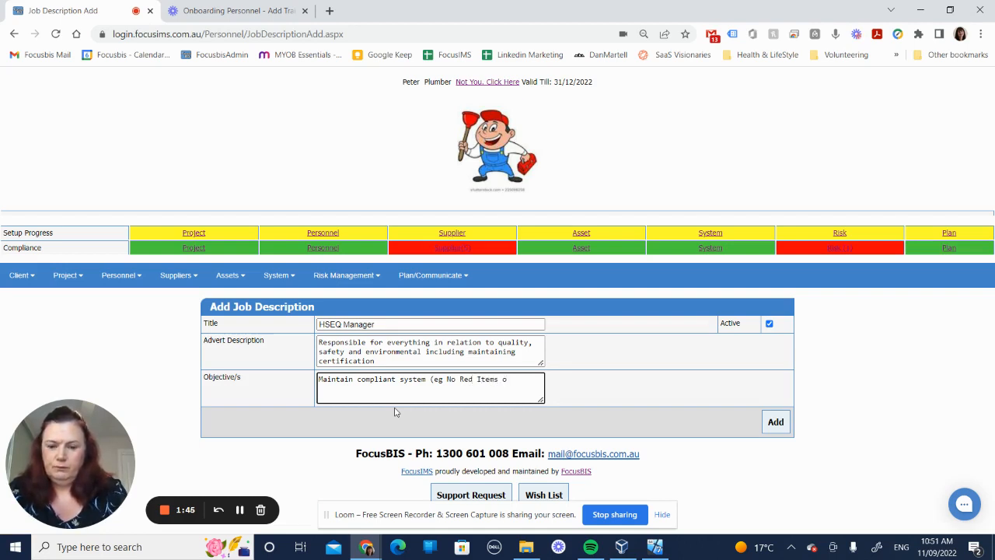
pyautogui.write('f t')
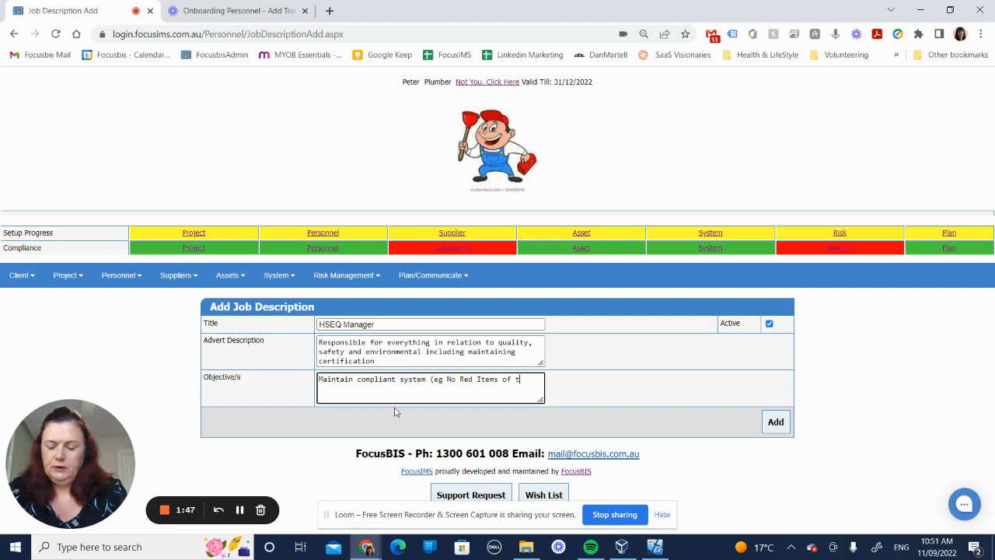
pyautogui.write('he compliance ')
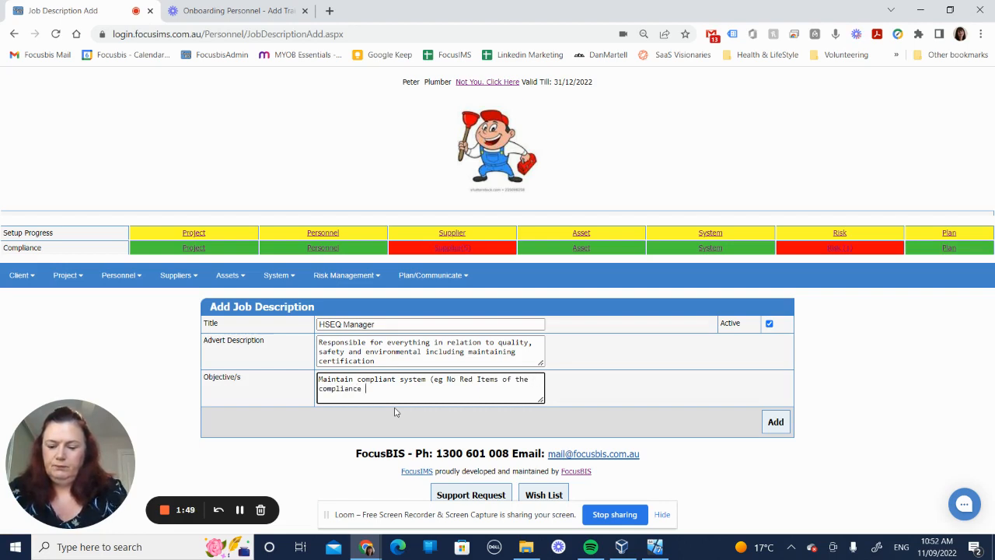
pyautogui.write('bar)')
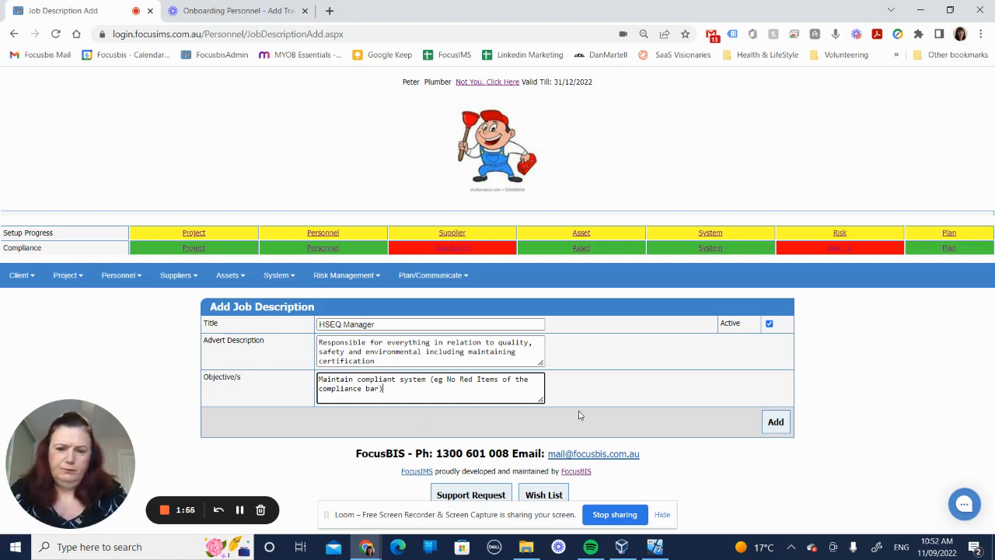
pyautogui.click(776, 423)
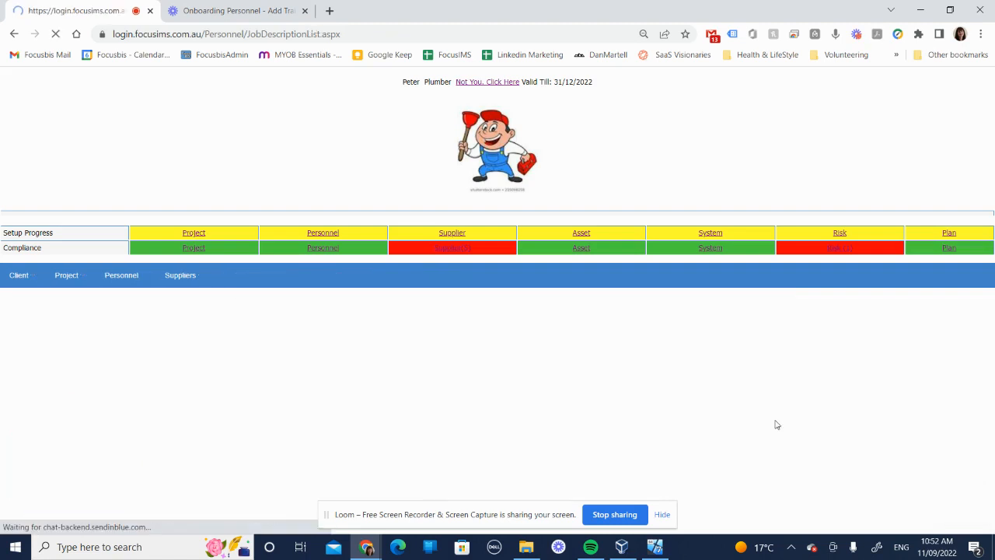
pyautogui.moveTo(989, 227); pyautogui.dragTo(988, 352)
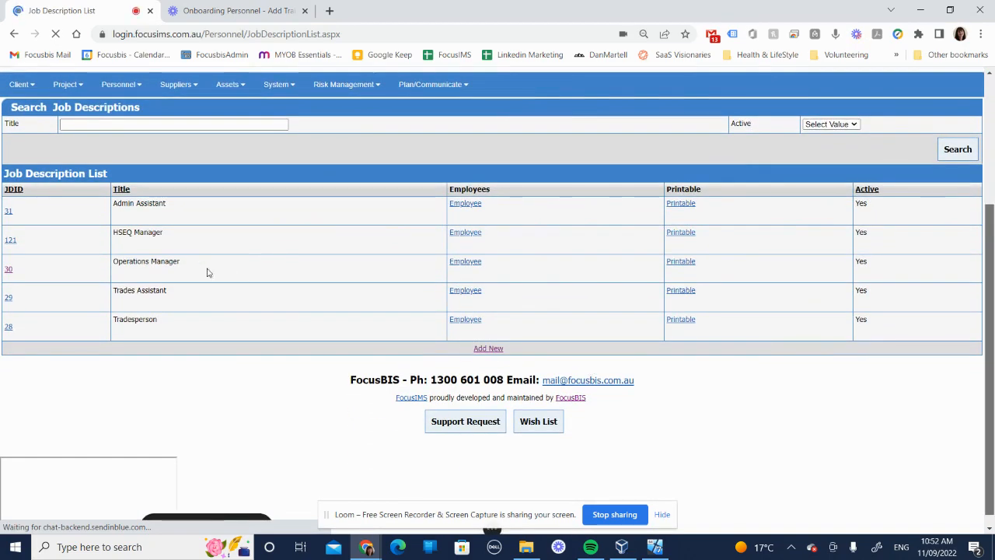
# Open the HSEQ Manager job description and set its three detail item types to Responsibility, Authority and Skill/Experience
pyautogui.scroll(1, 33, 244)
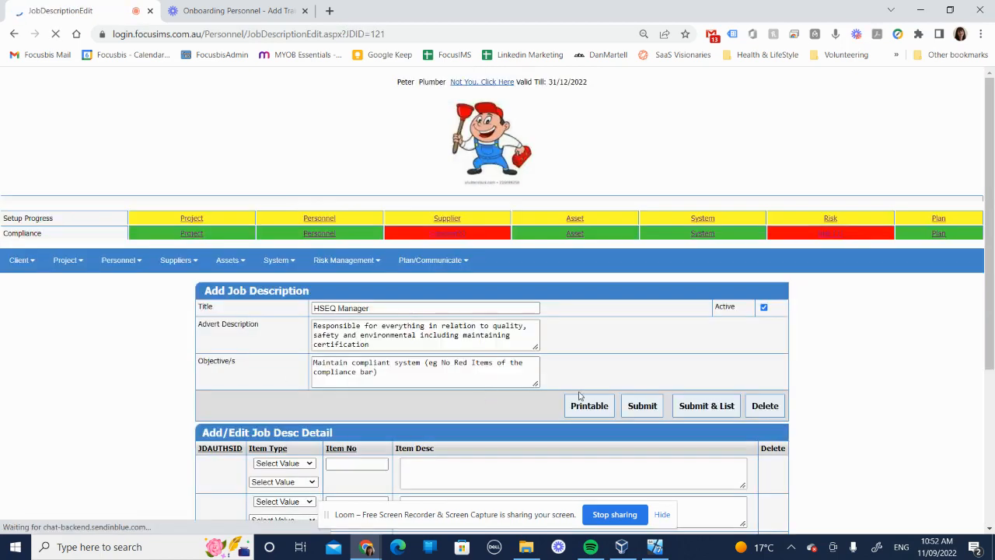
pyautogui.moveTo(989, 194); pyautogui.dragTo(989, 311)
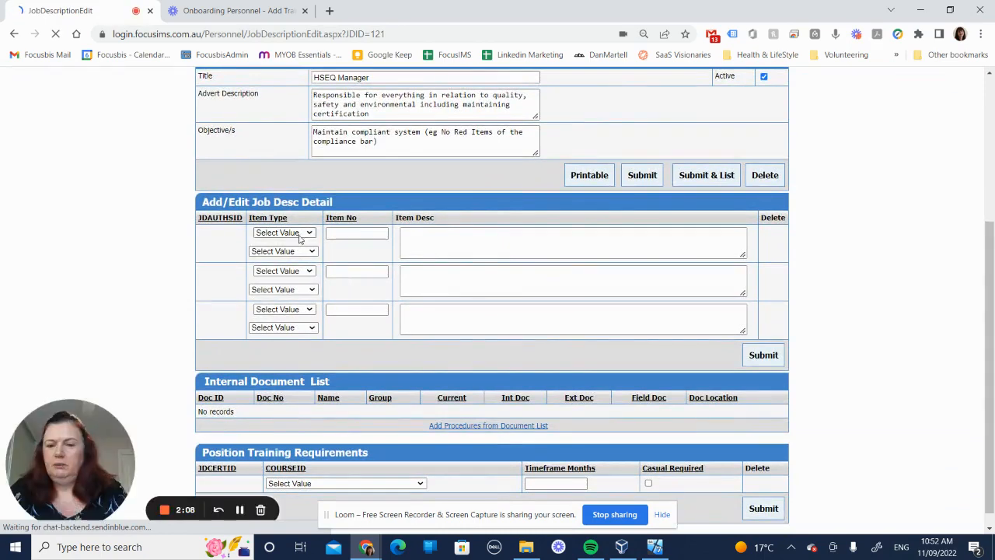
pyautogui.click(302, 248)
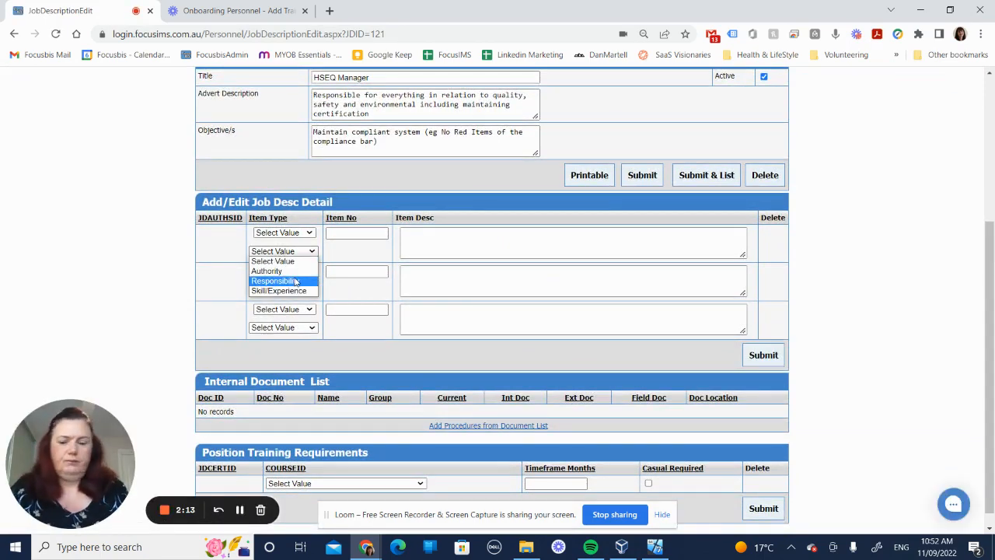
pyautogui.click(296, 281)
pyautogui.click(303, 289)
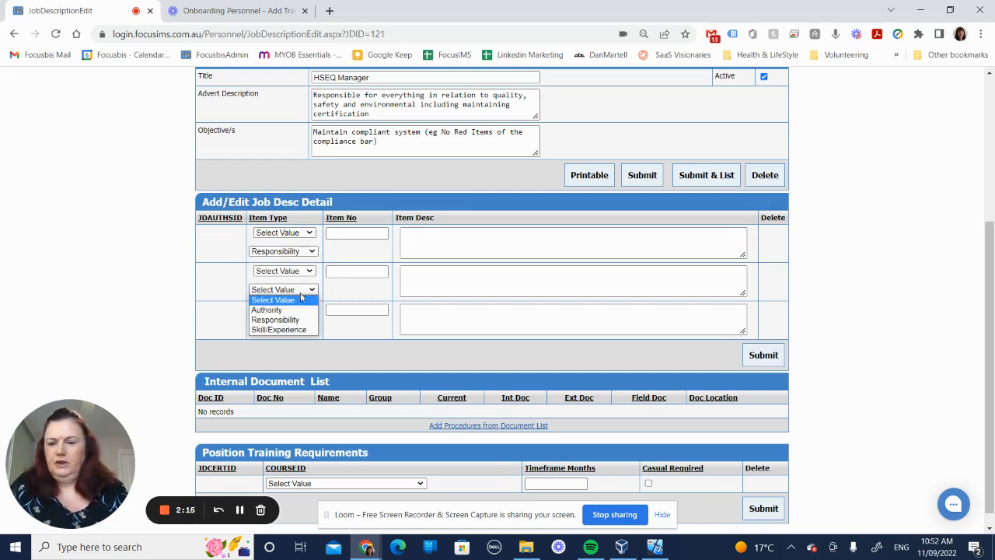
pyautogui.click(299, 310)
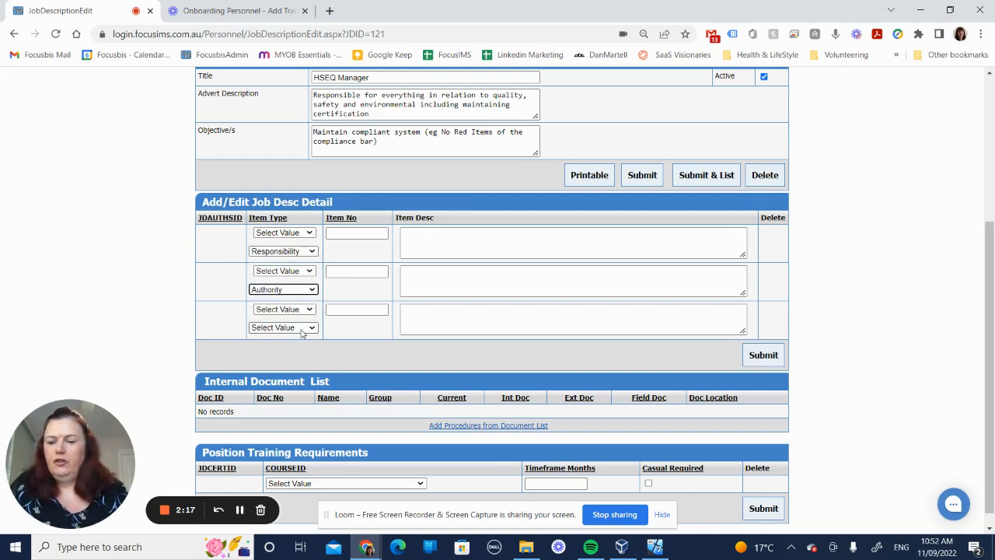
pyautogui.click(302, 328)
pyautogui.click(300, 367)
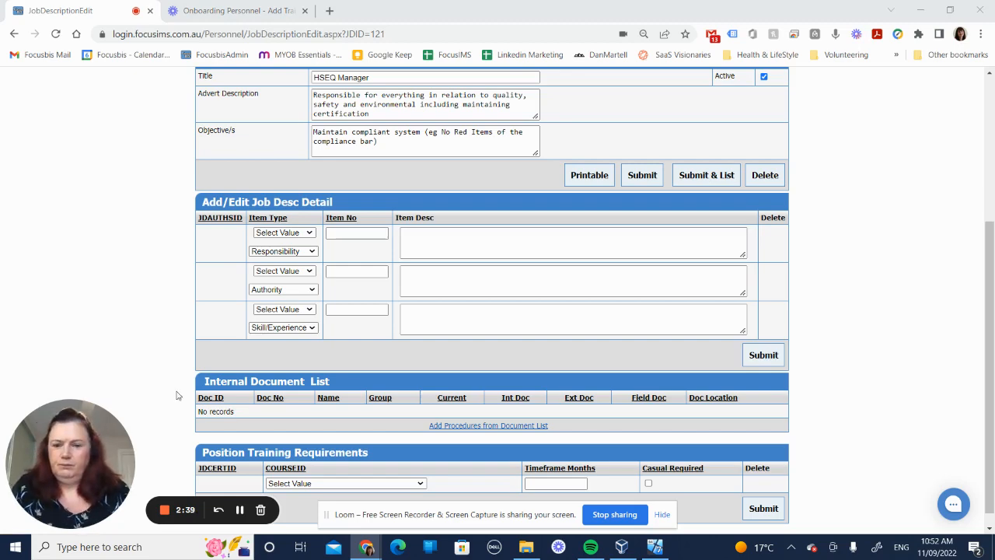
# Paste the five-point text beginning "HSEQ Manager is responsible for;" as the Responsibility item's description and enlarge its text box to show the whole list
pyautogui.scroll(1, 177, 395)
pyautogui.click(461, 294)
pyautogui.hotkey('ctrl', 'v')
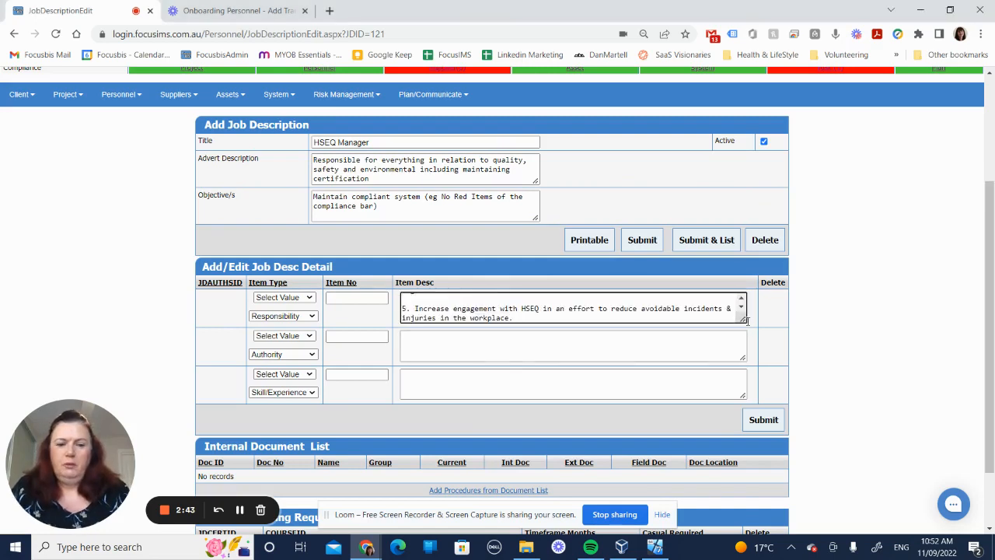
pyautogui.moveTo(744, 319); pyautogui.dragTo(769, 433)
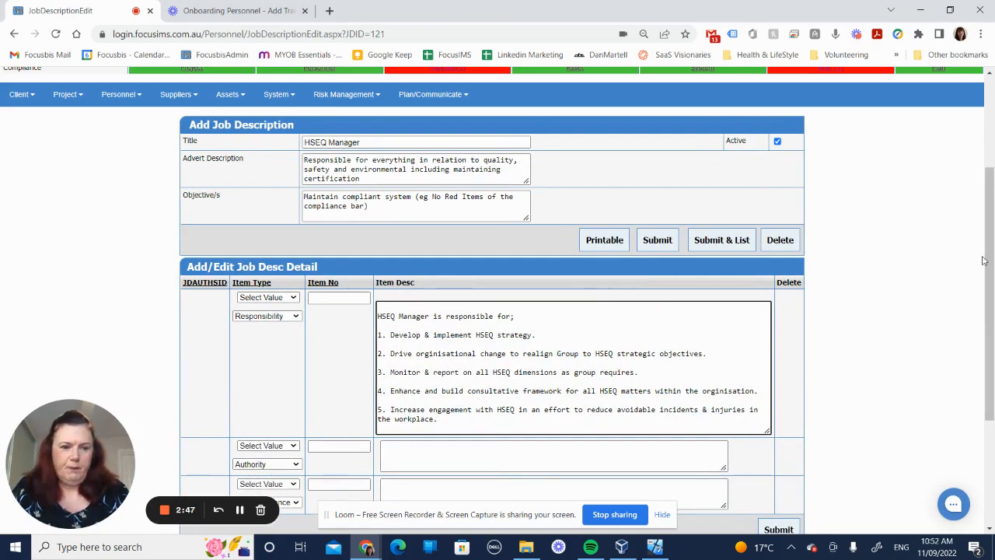
# Enter "Spending limit on Safety items without further approval up to $1000" as the Authority item's description
pyautogui.moveTo(989, 259); pyautogui.dragTo(990, 369)
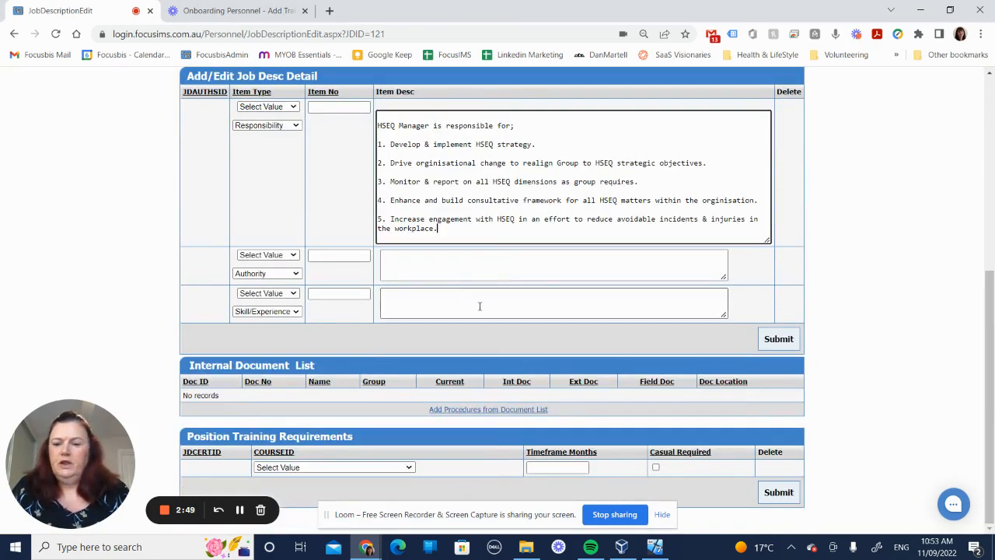
pyautogui.click(422, 272)
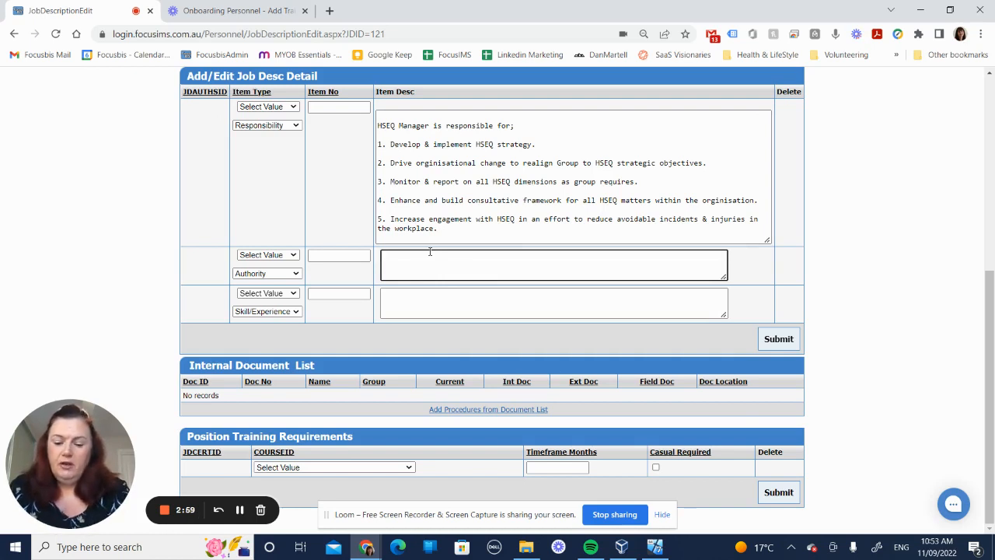
pyautogui.write('Spe')
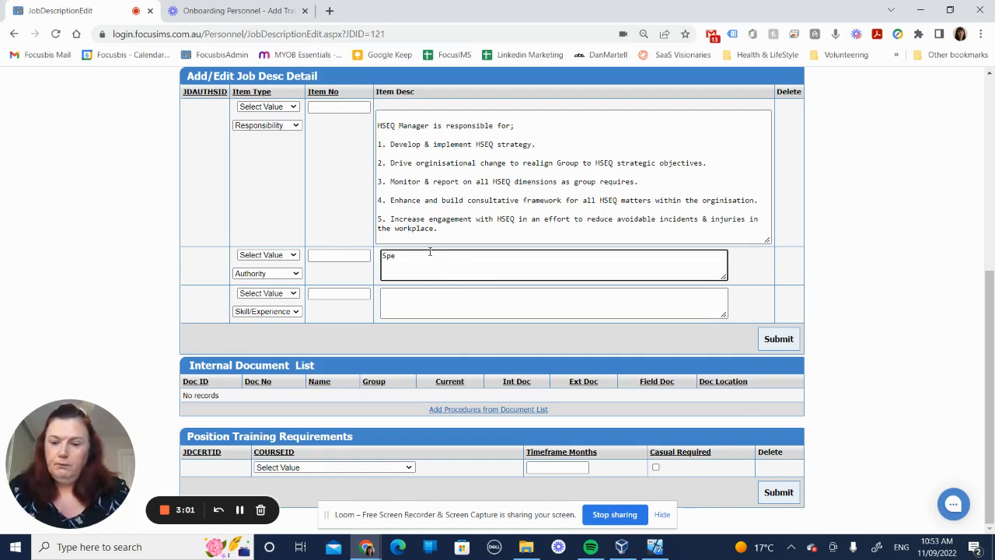
pyautogui.write('din')
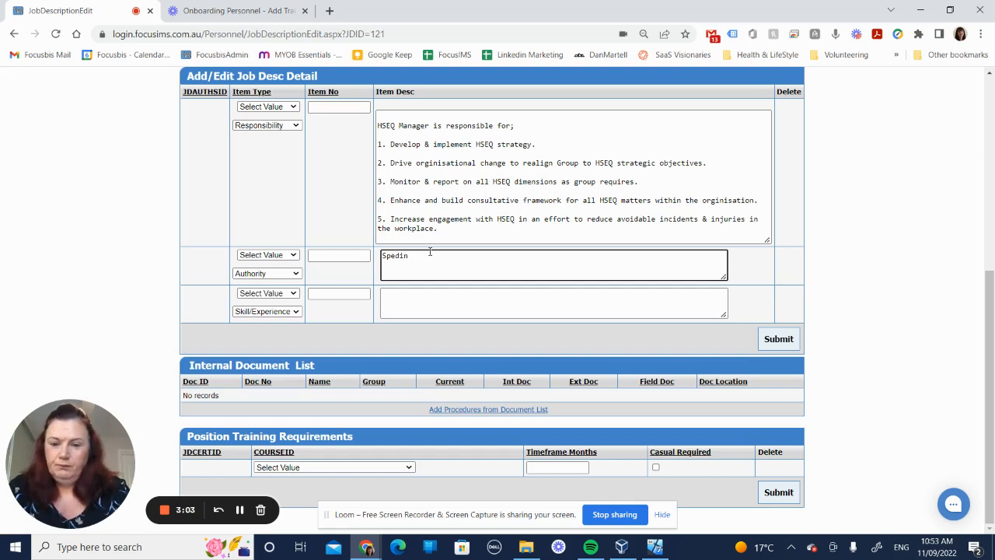
pyautogui.press('BackSpace')
pyautogui.press('BackSpace')
pyautogui.press('BackSpace')
pyautogui.write('nd')
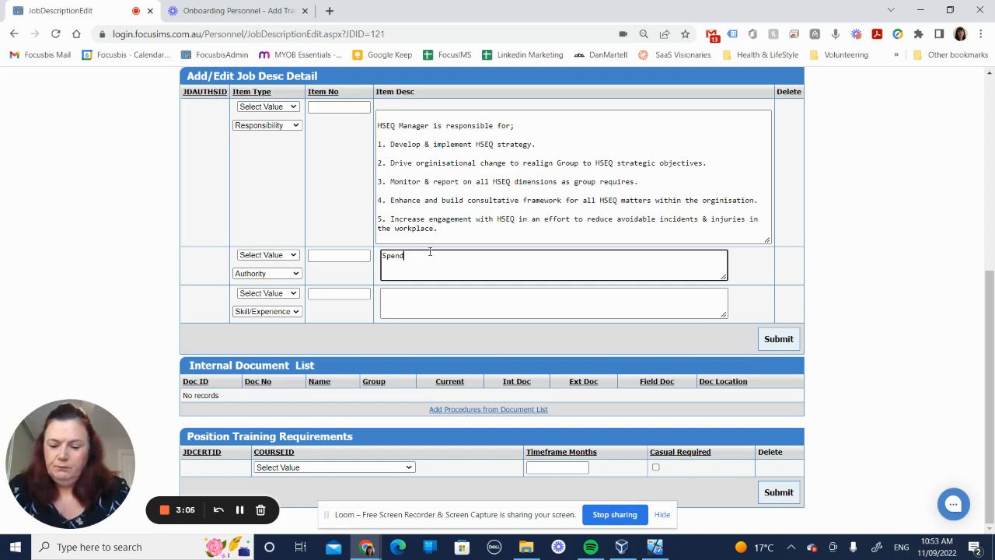
pyautogui.write('ing limit ')
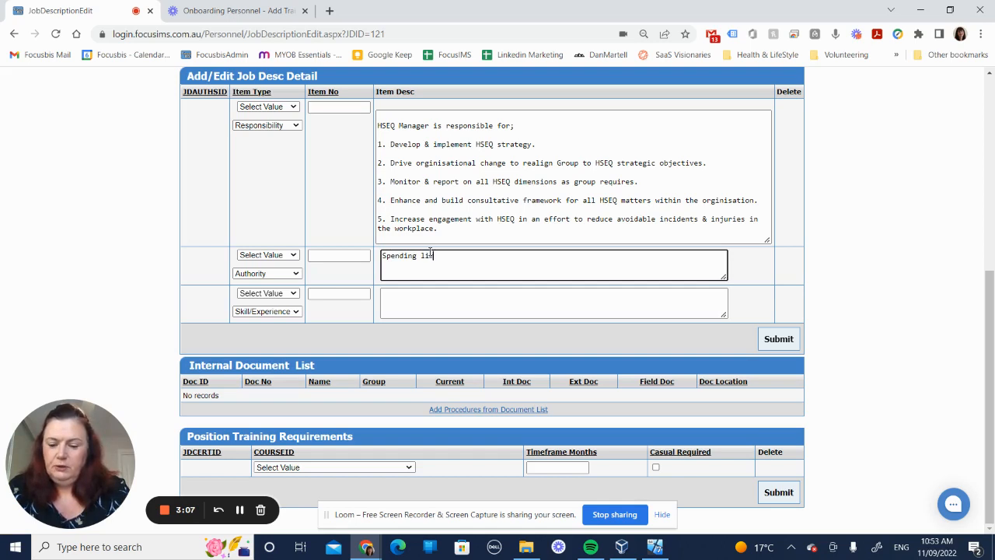
pyautogui.write('on')
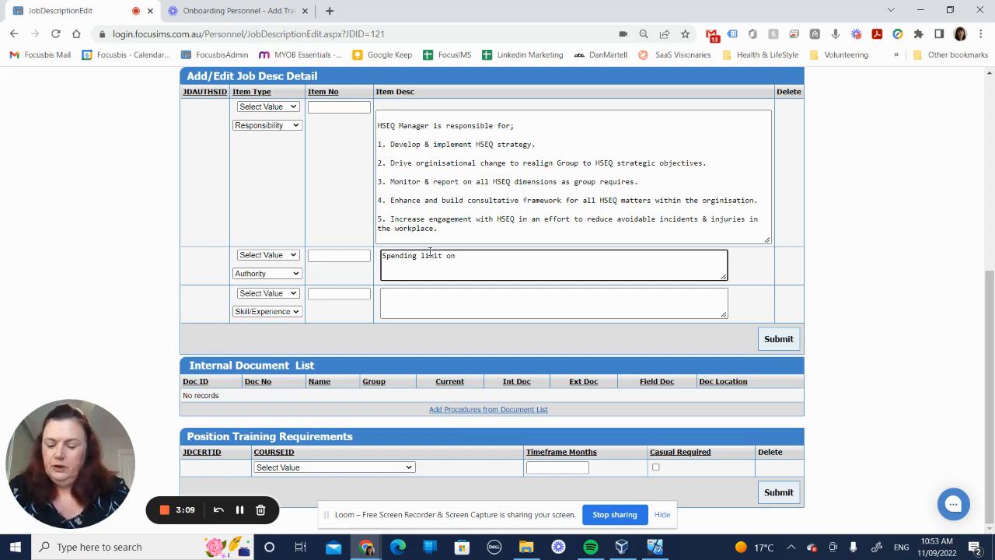
pyautogui.write(' Safety ite')
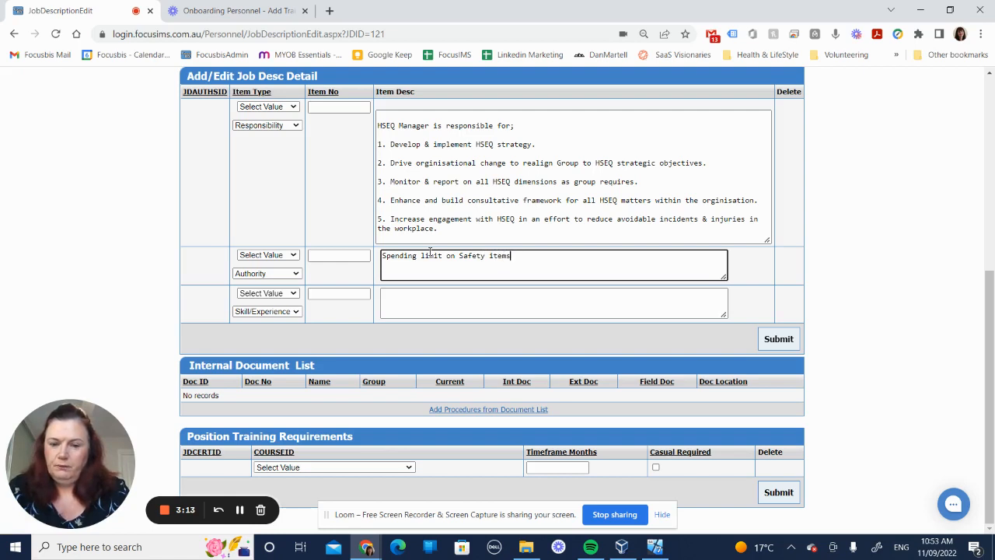
pyautogui.write('ms without')
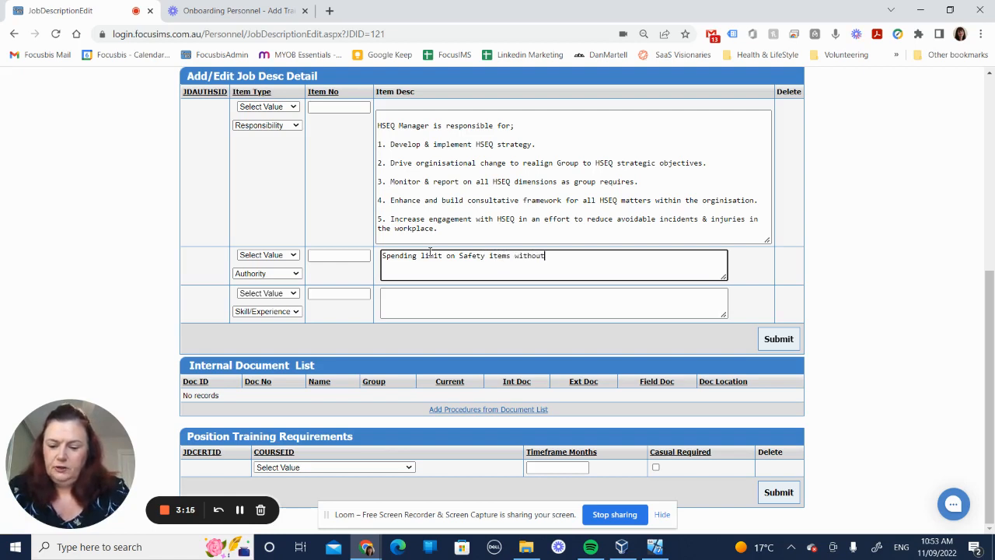
pyautogui.write(' further ')
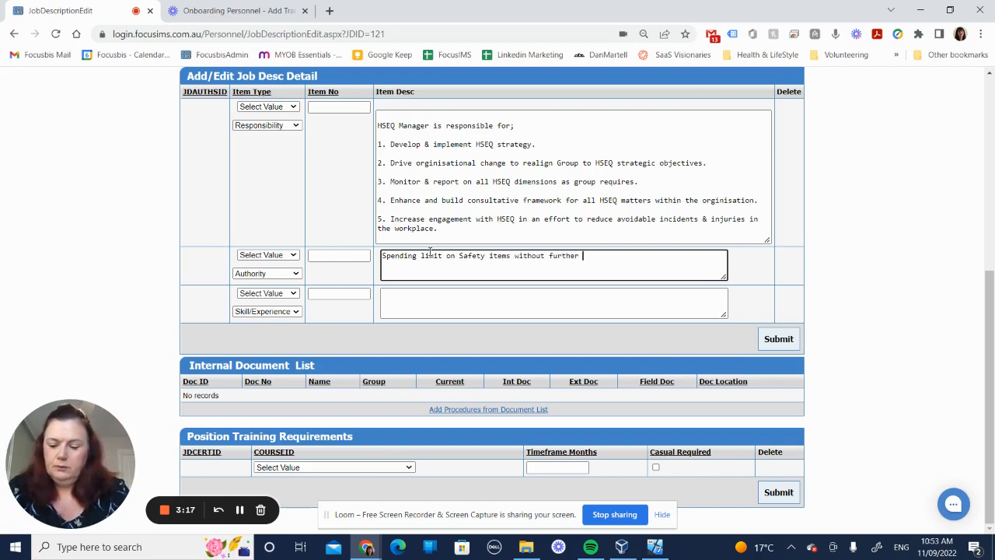
pyautogui.write('approval u')
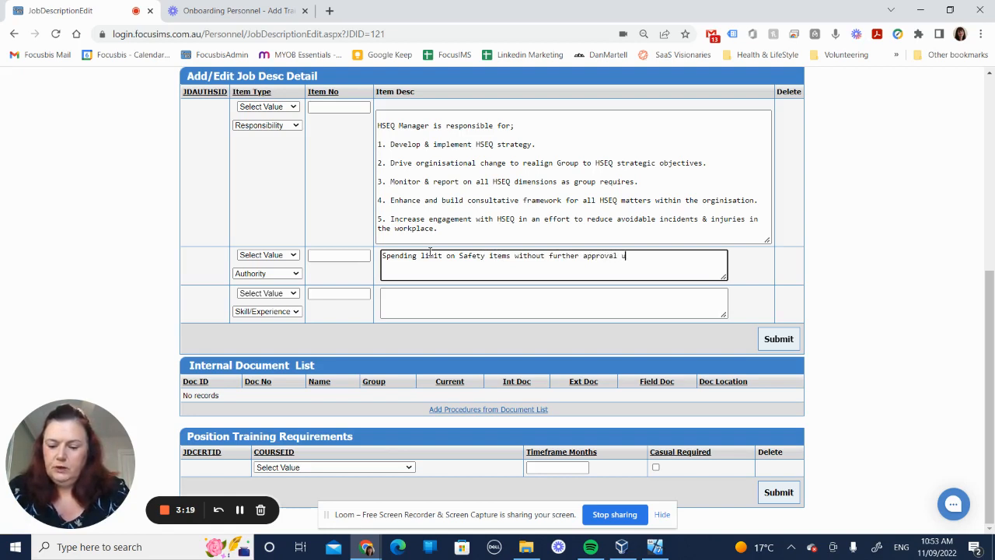
pyautogui.write('p to $1000')
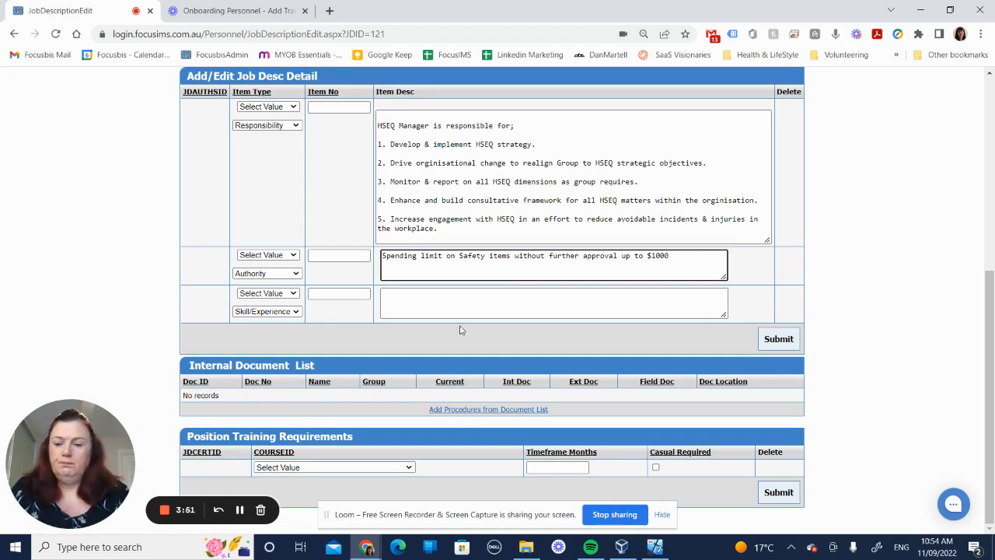
# Describe the Skill/Experience item as "At least 2 years experience in a similar role" and submit the job description details
pyautogui.click(435, 302)
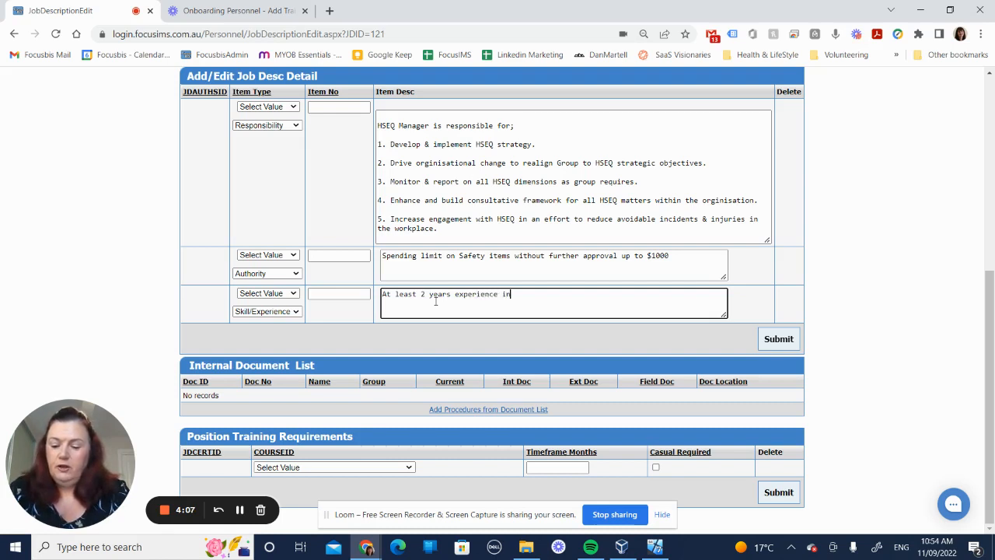
pyautogui.write('imilar role')
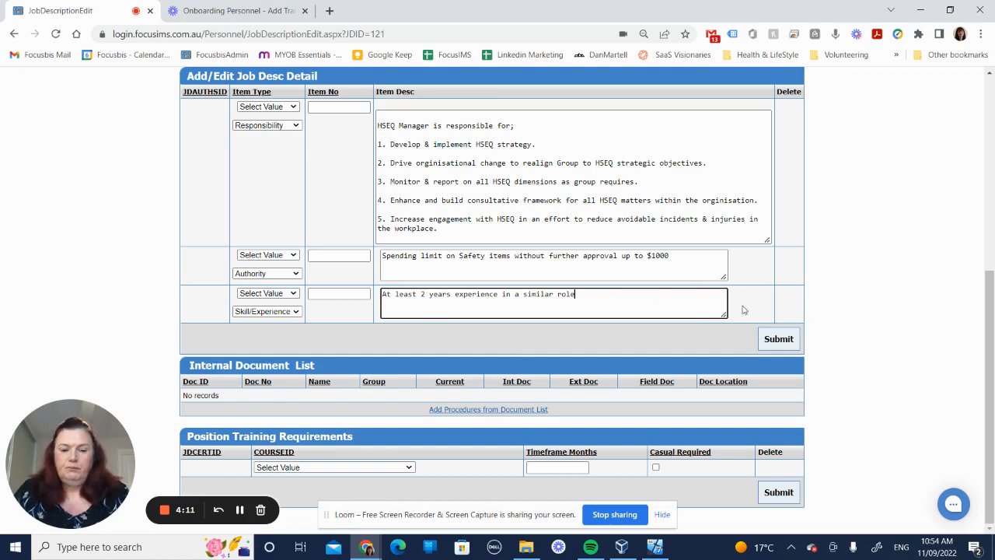
pyautogui.click(778, 339)
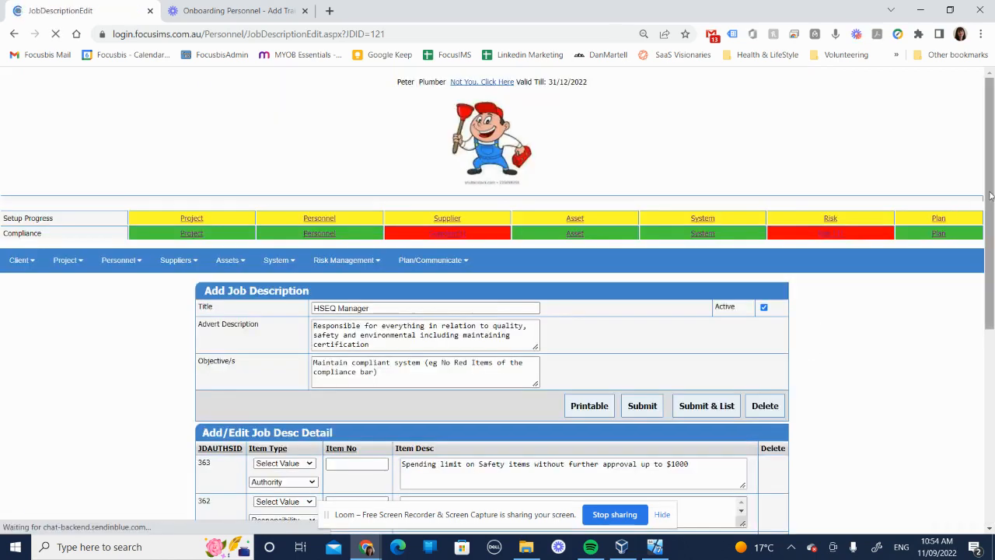
# Add the IND-White Construction Induction - White Card course as a position training requirement with a timeframe of 0 months and submit it
pyautogui.moveTo(991, 203); pyautogui.dragTo(992, 400)
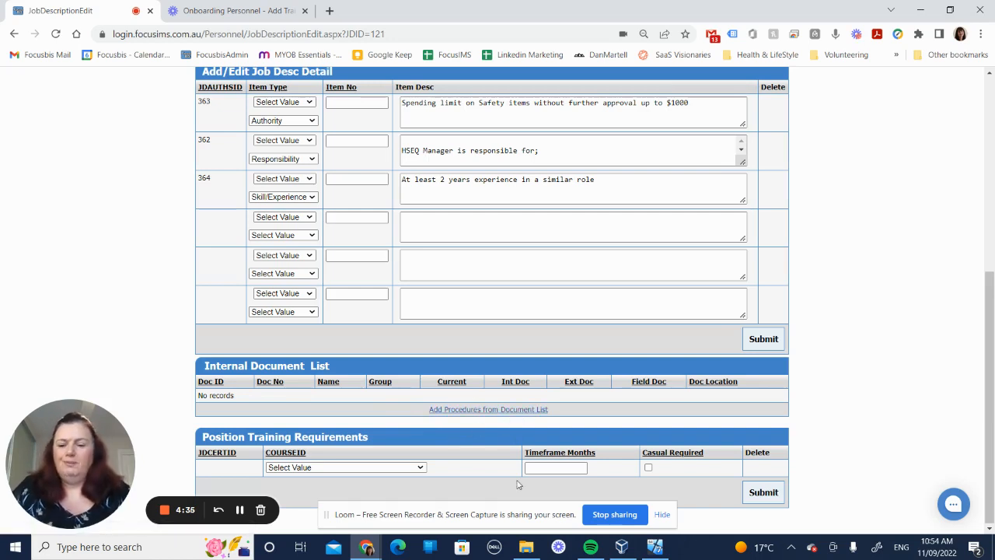
pyautogui.click(394, 468)
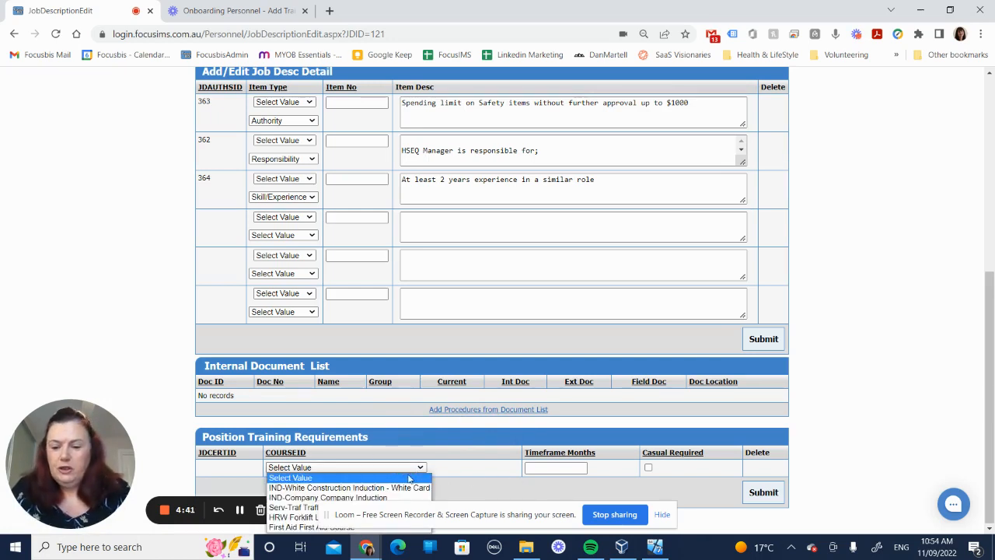
pyautogui.click(400, 488)
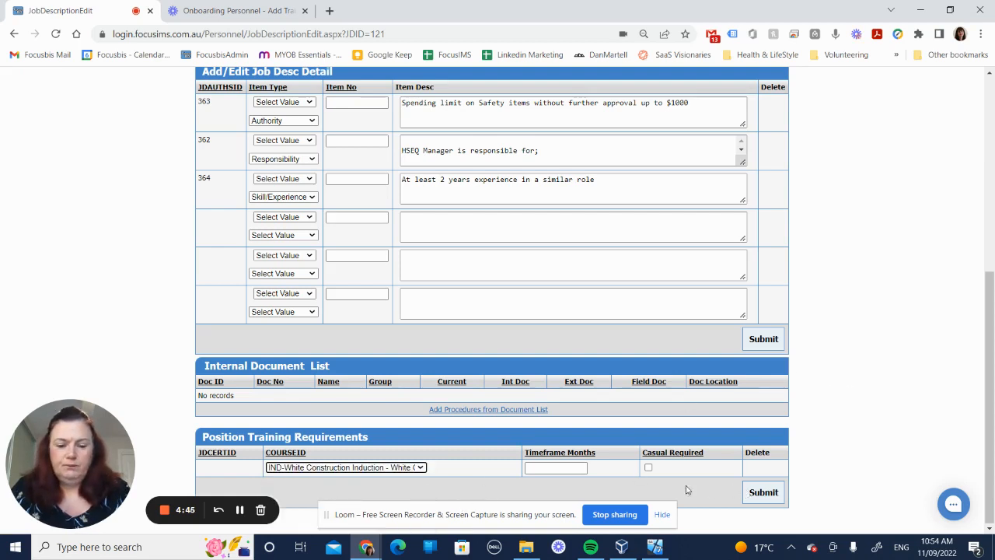
pyautogui.click(555, 468)
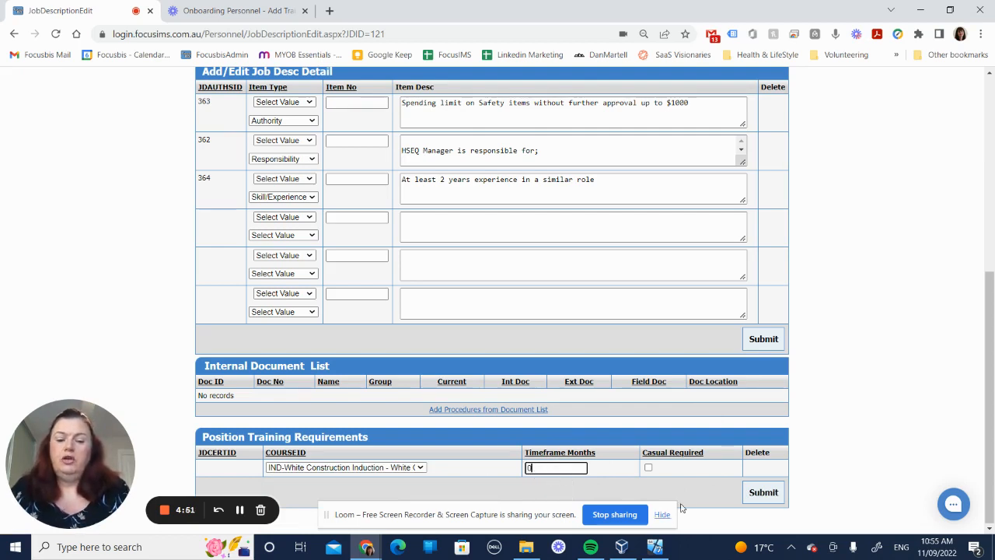
pyautogui.click(763, 493)
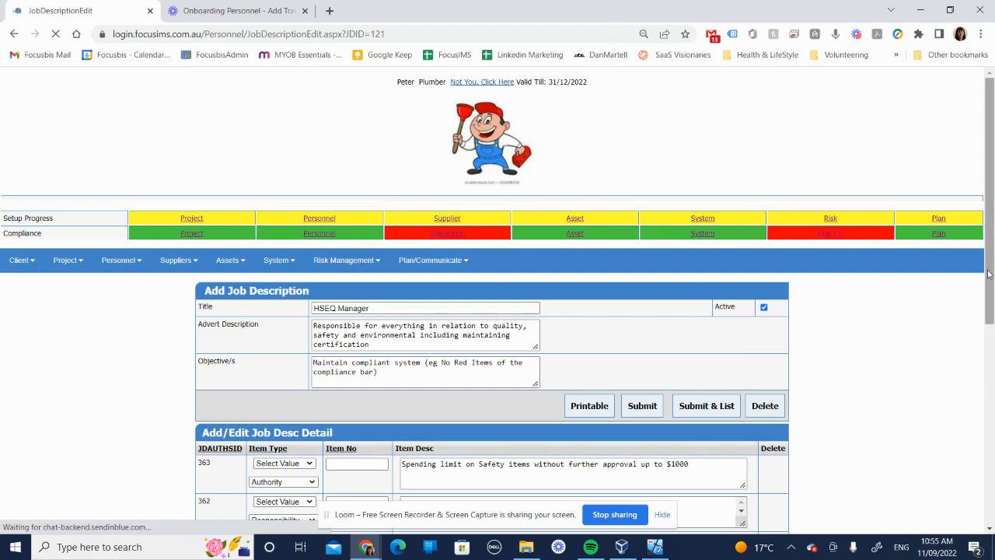
pyautogui.moveTo(989, 273); pyautogui.dragTo(992, 445)
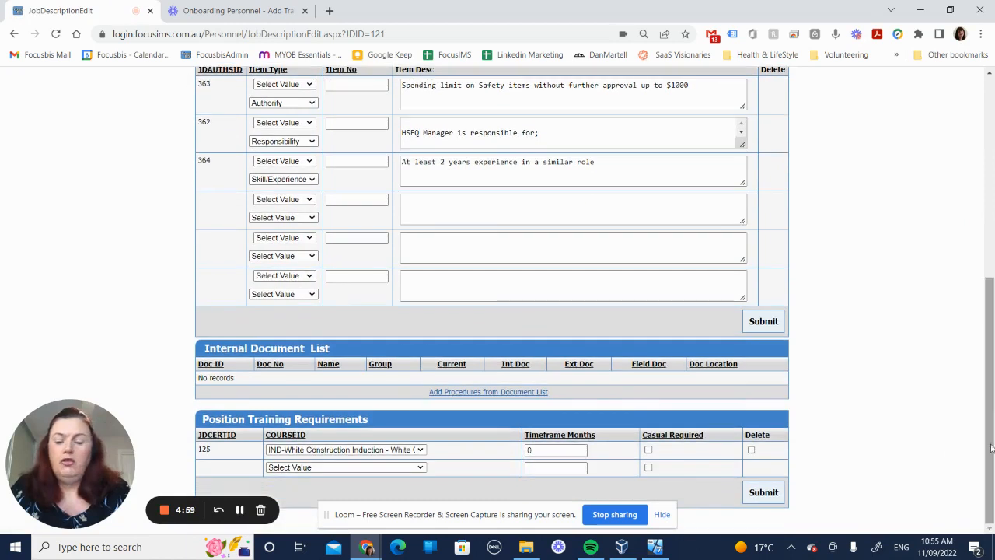
pyautogui.click(417, 467)
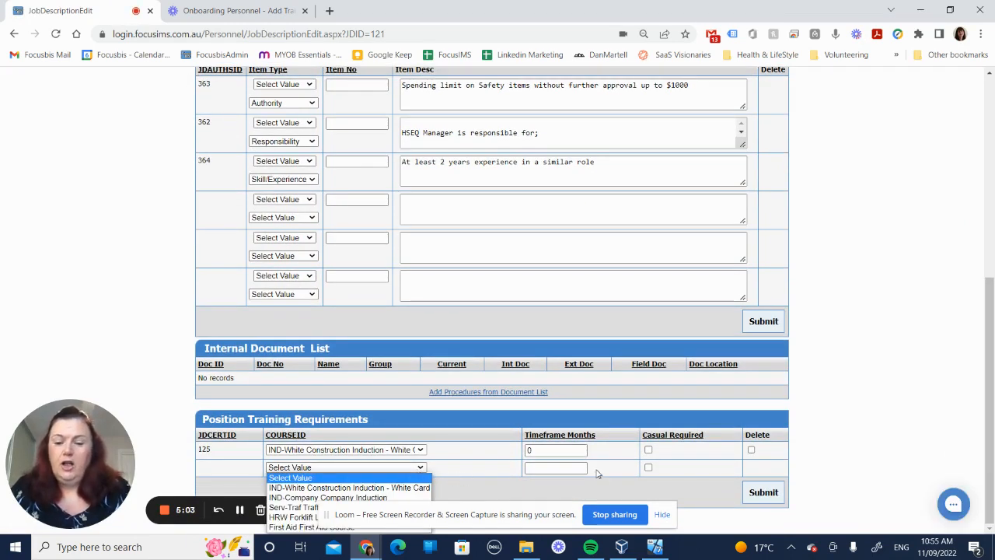
pyautogui.press('Down')
pyautogui.press('Down')
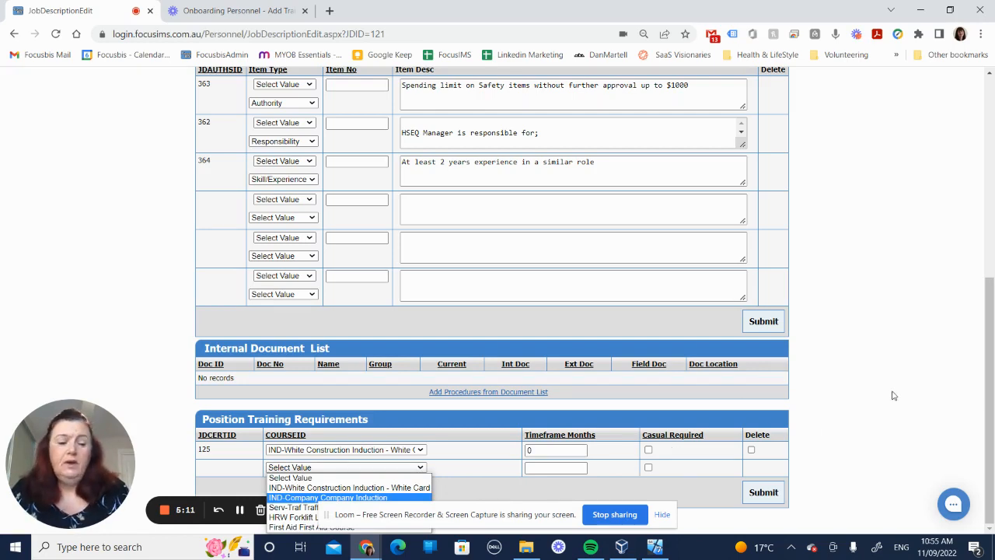
# Return to the Personnel setup guide, mark item 2 on job descriptions as done, and update the setup progress
pyautogui.scroll(5, 215, 253)
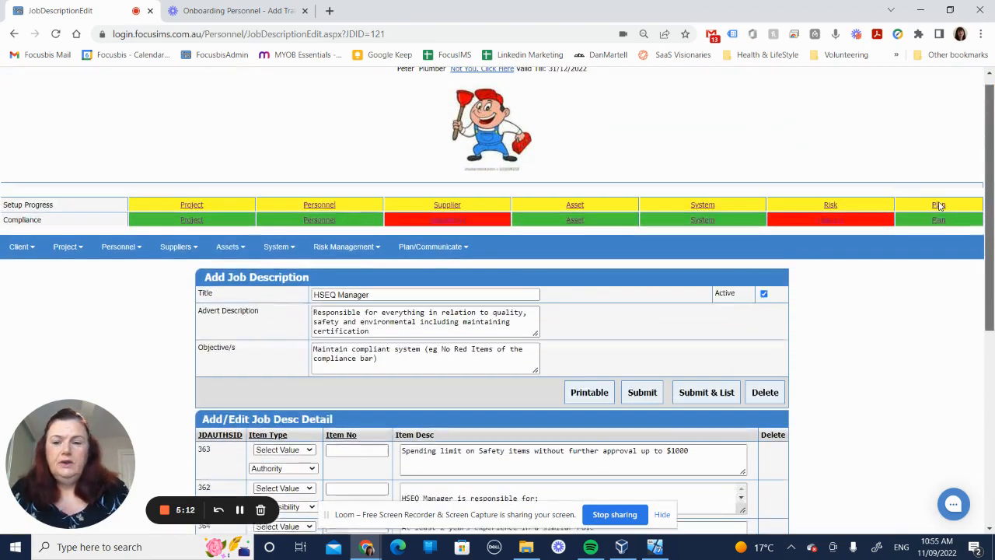
pyautogui.click(319, 220)
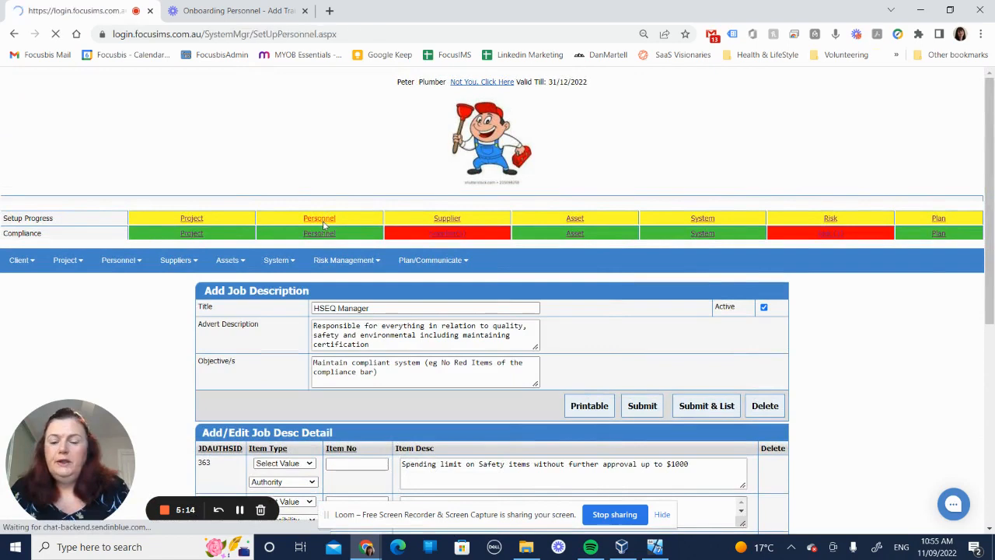
pyautogui.moveTo(178, 342)
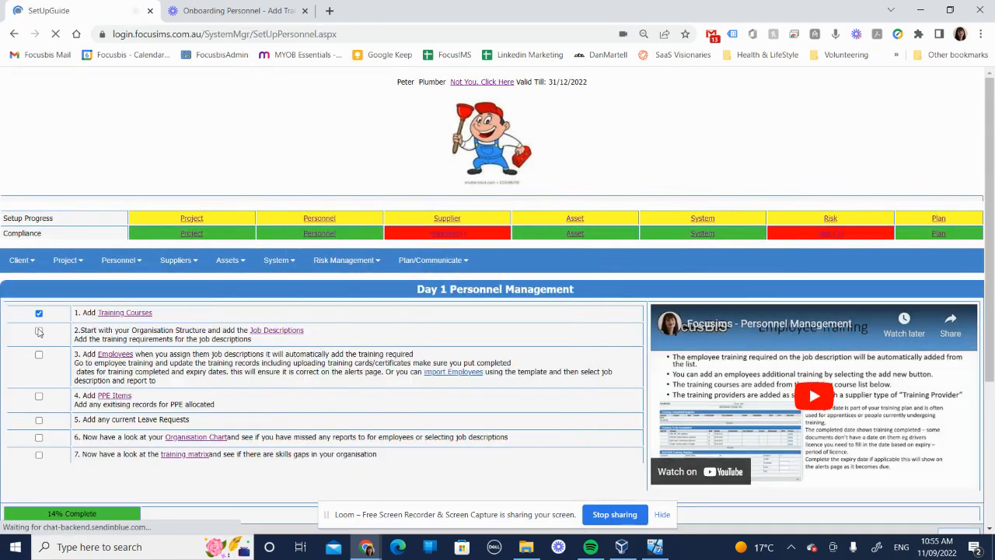
pyautogui.click(38, 332)
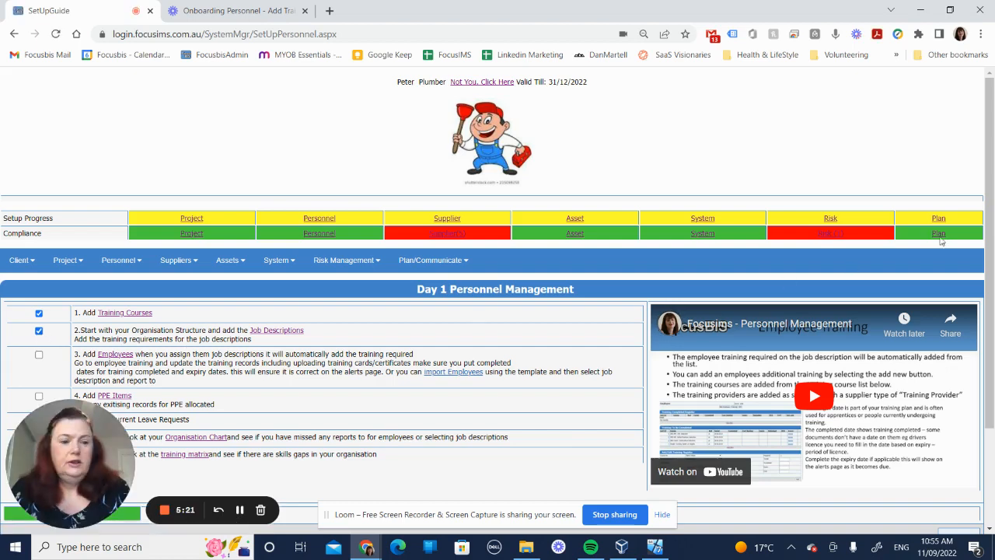
pyautogui.scroll(-3, 981, 214)
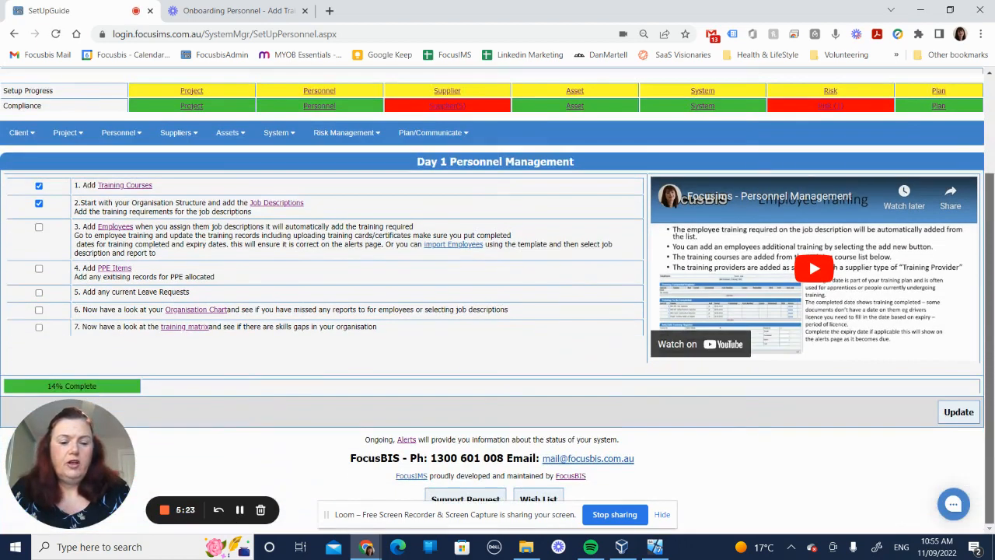
pyautogui.click(960, 413)
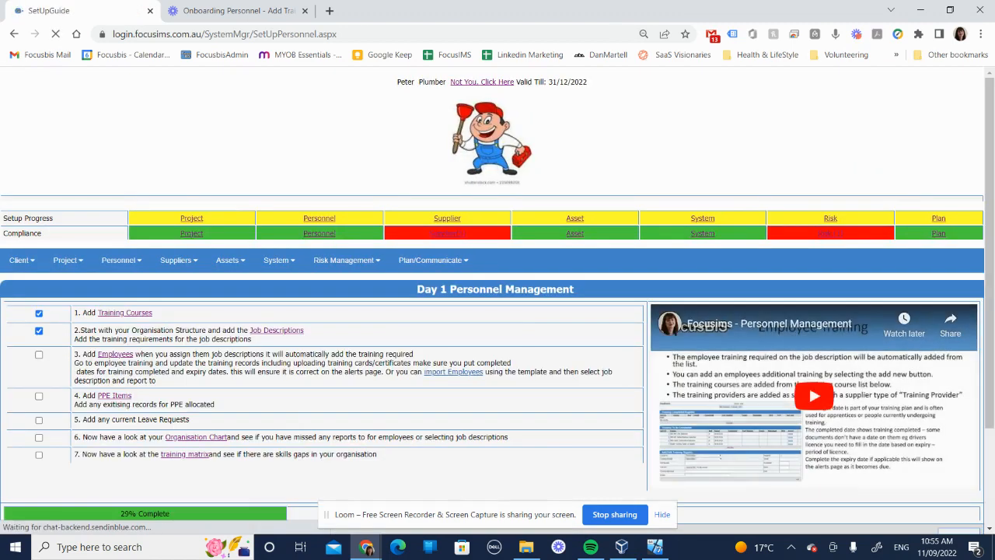